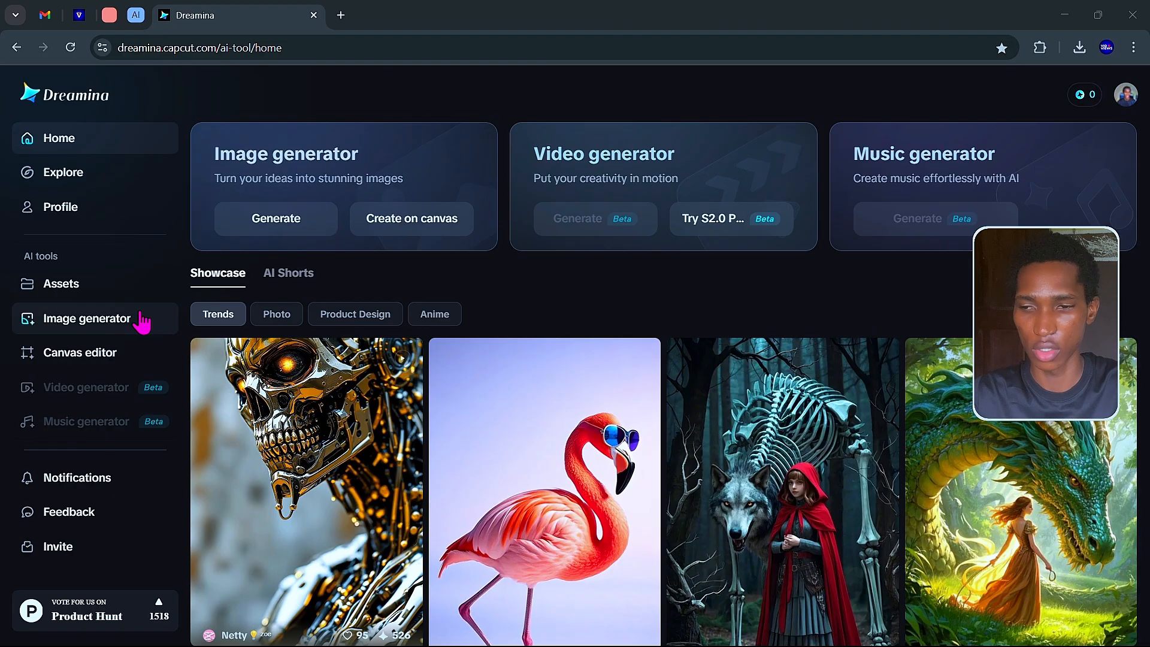
Peek at the Image generator, then view the misspelled podcast thumbnail in Photos.
click(118, 323)
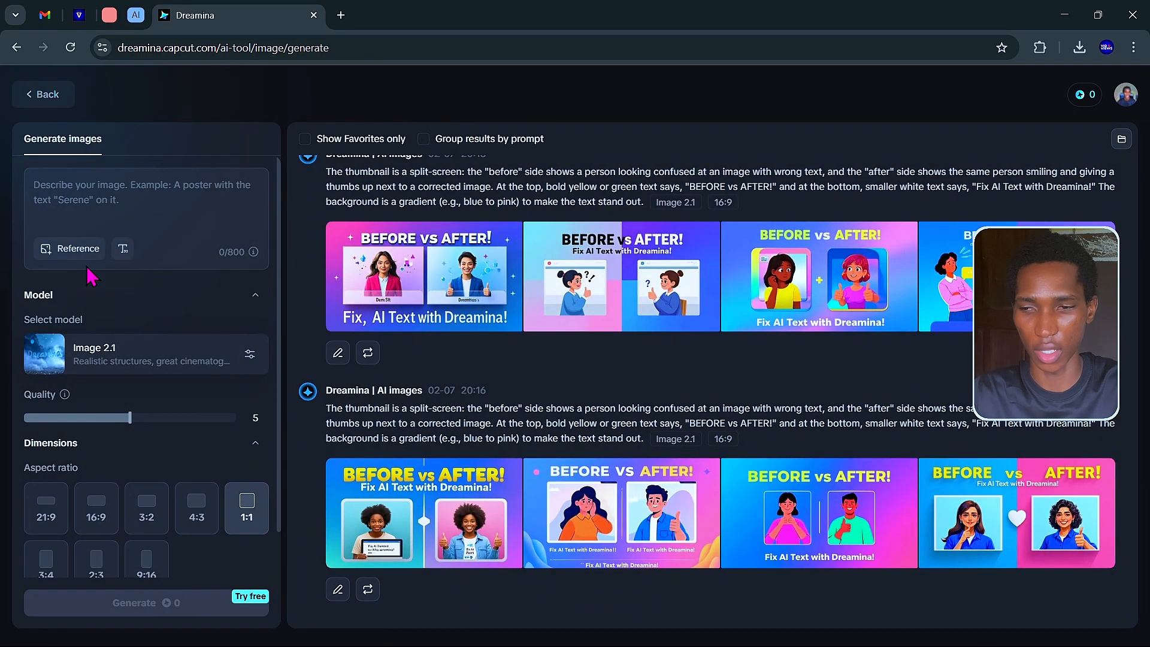
click(33, 103)
key(alt+Tab)
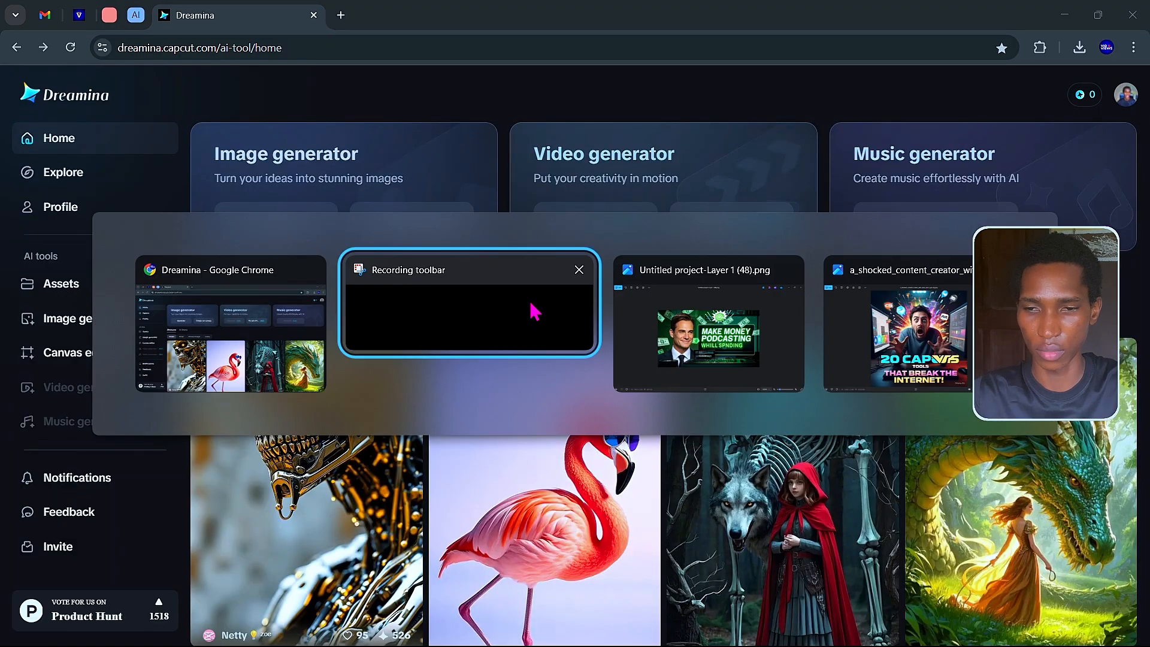
click(630, 359)
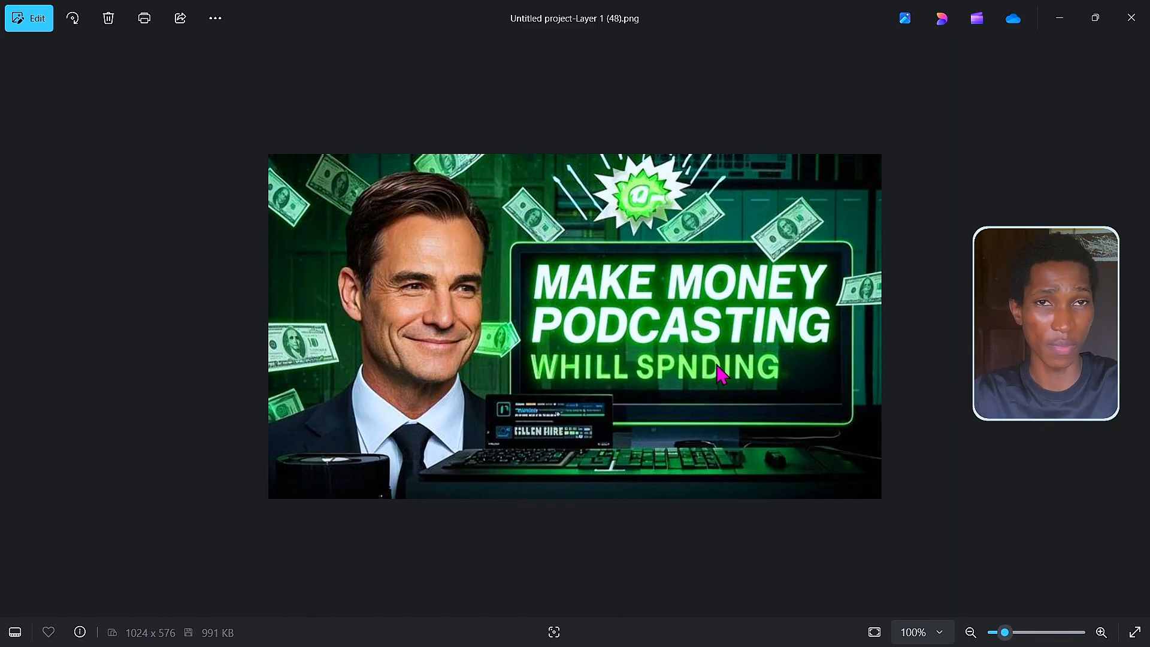
Return to Chrome and open the channel's Vid & Views YouTube tab from the tab group.
key(alt+Tab)
key(alt+Tab)
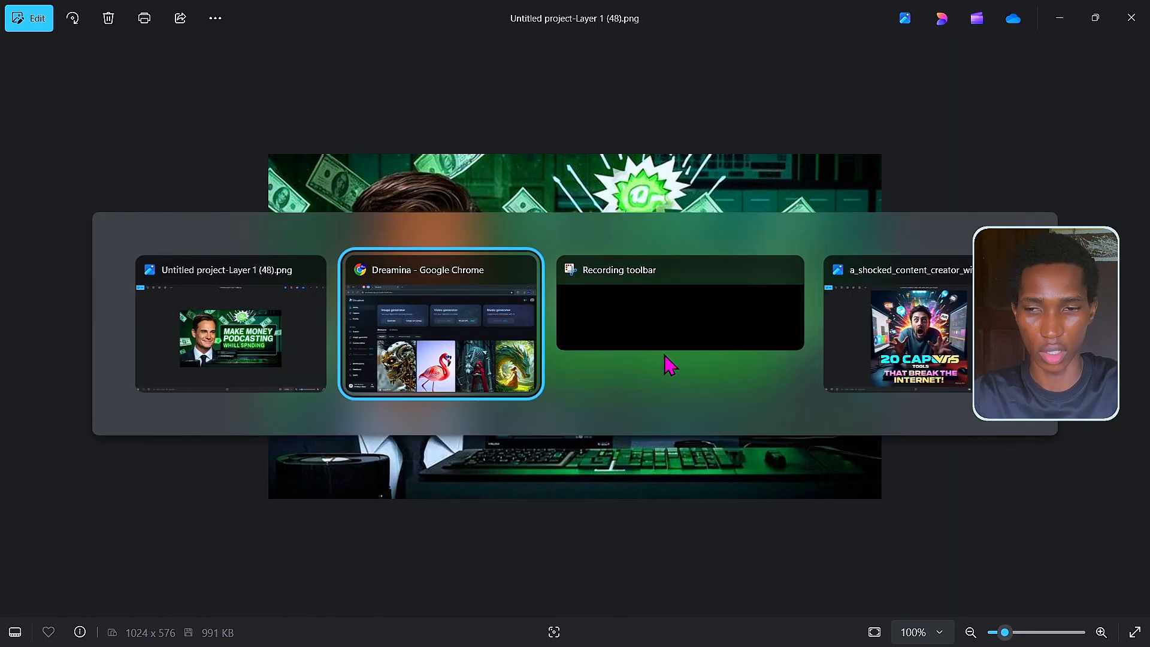
click(383, 335)
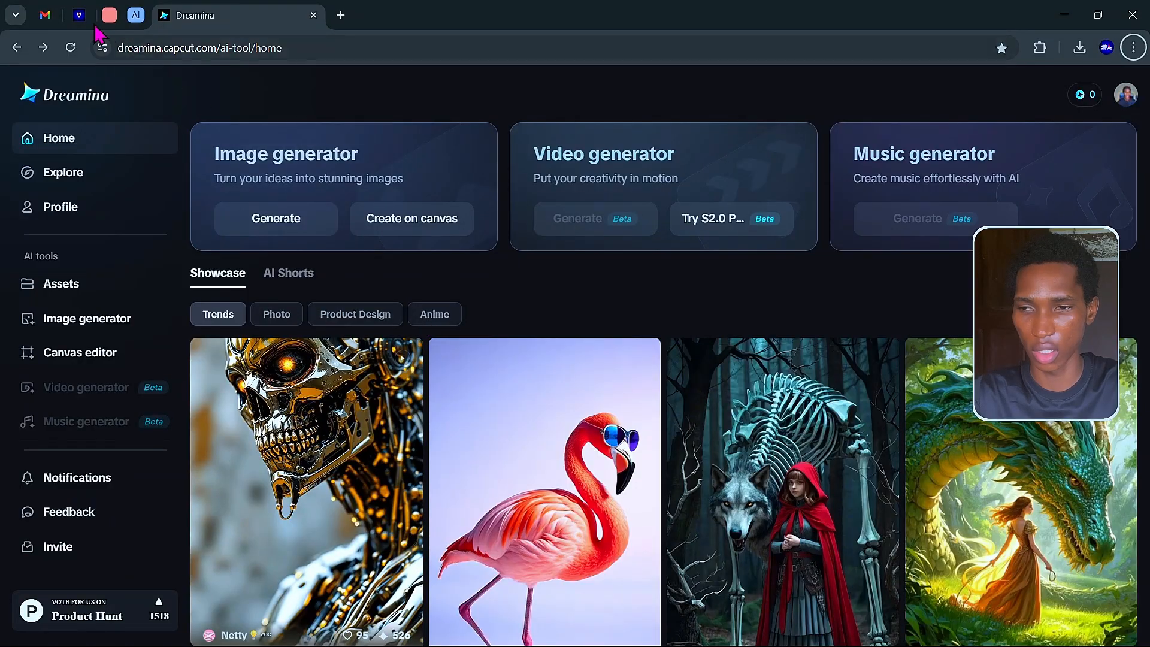
click(108, 16)
click(295, 17)
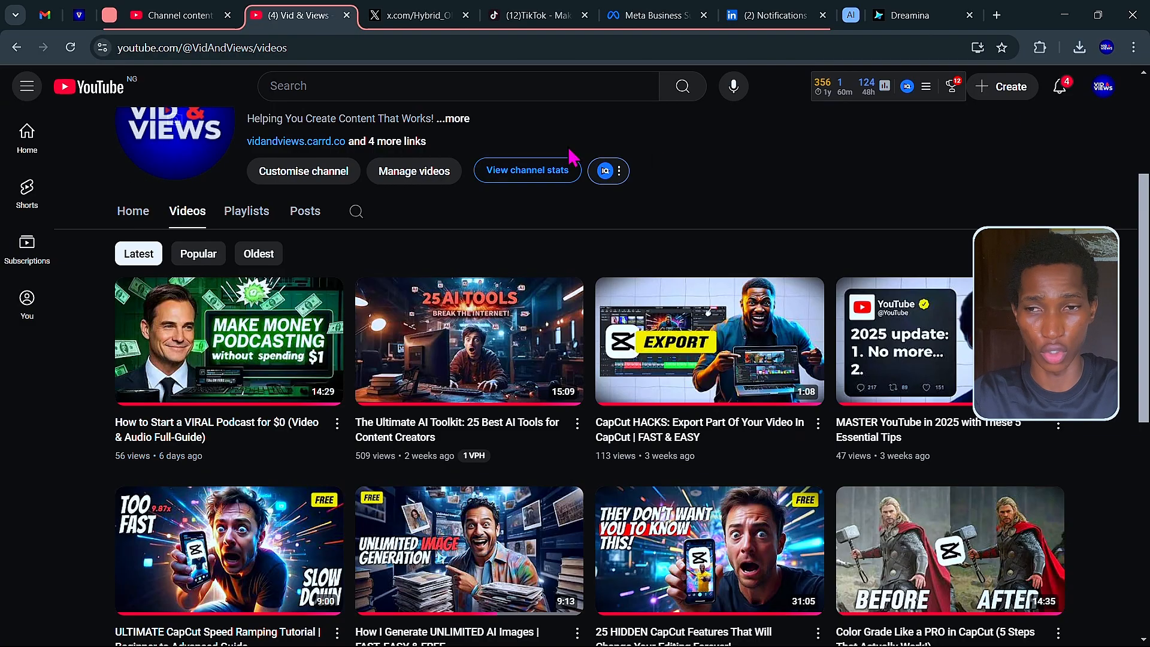
Recheck the podcast thumbnail, revisit the YouTube videos tab, then collapse the tab group.
click(897, 17)
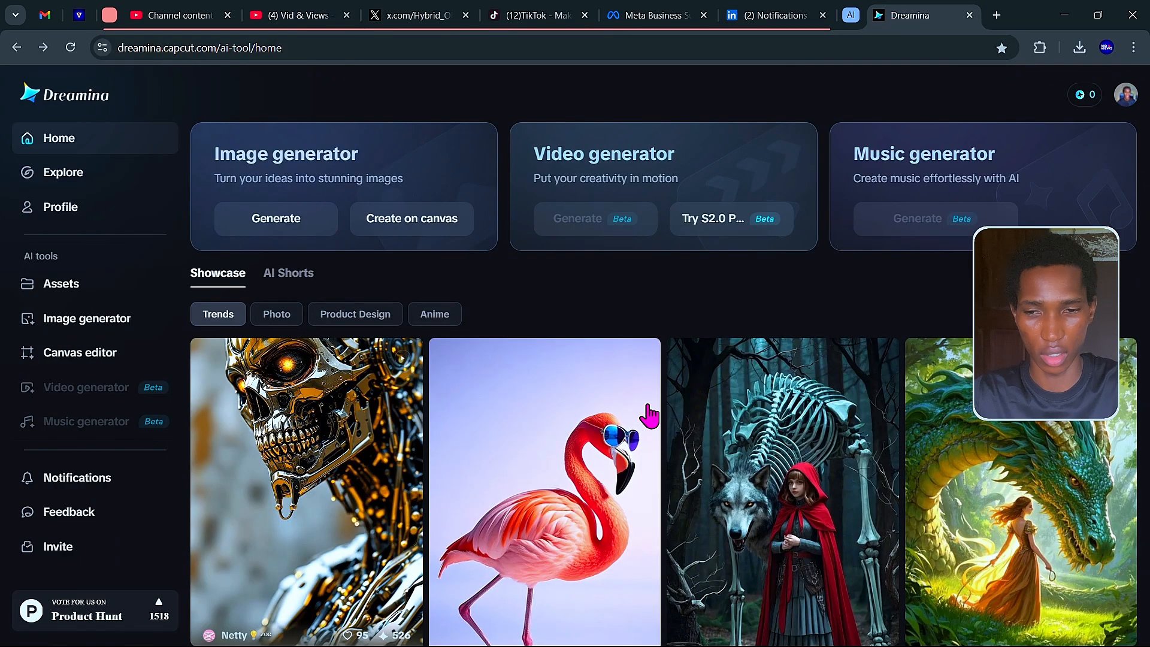
key(alt+Tab)
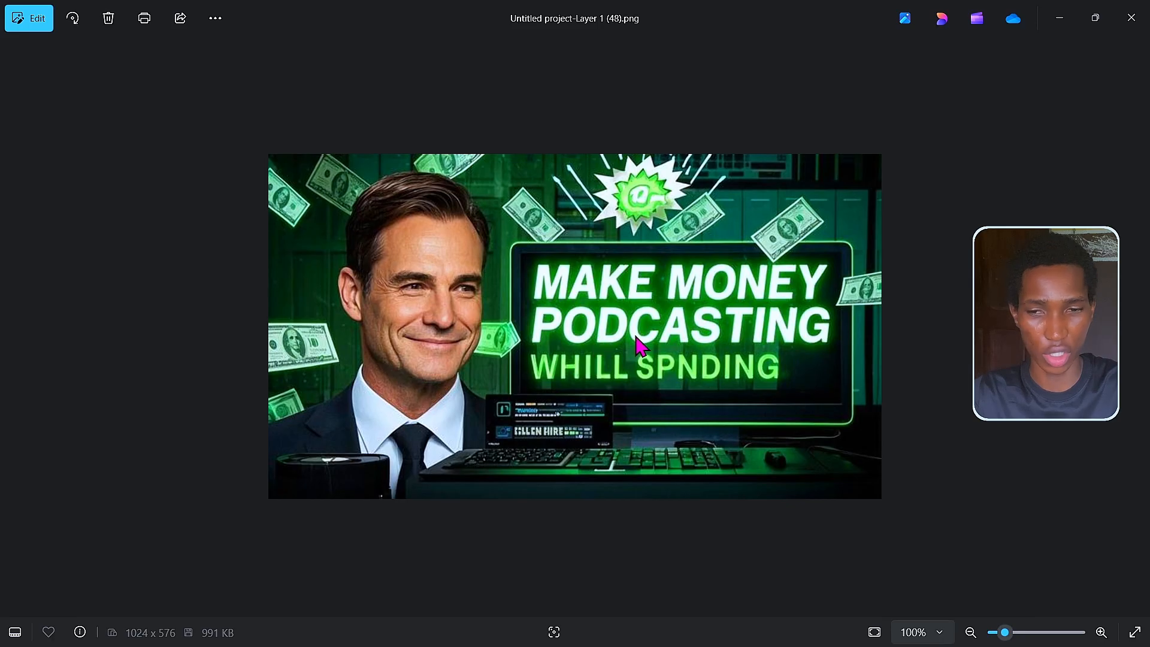
key(alt+Tab)
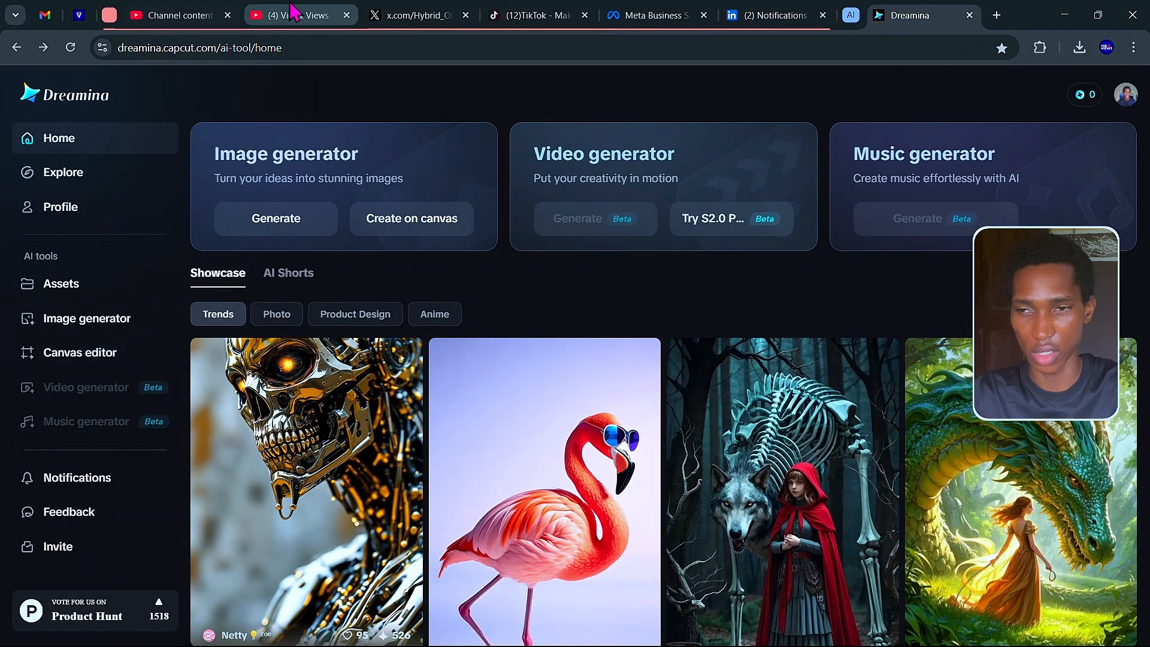
click(293, 15)
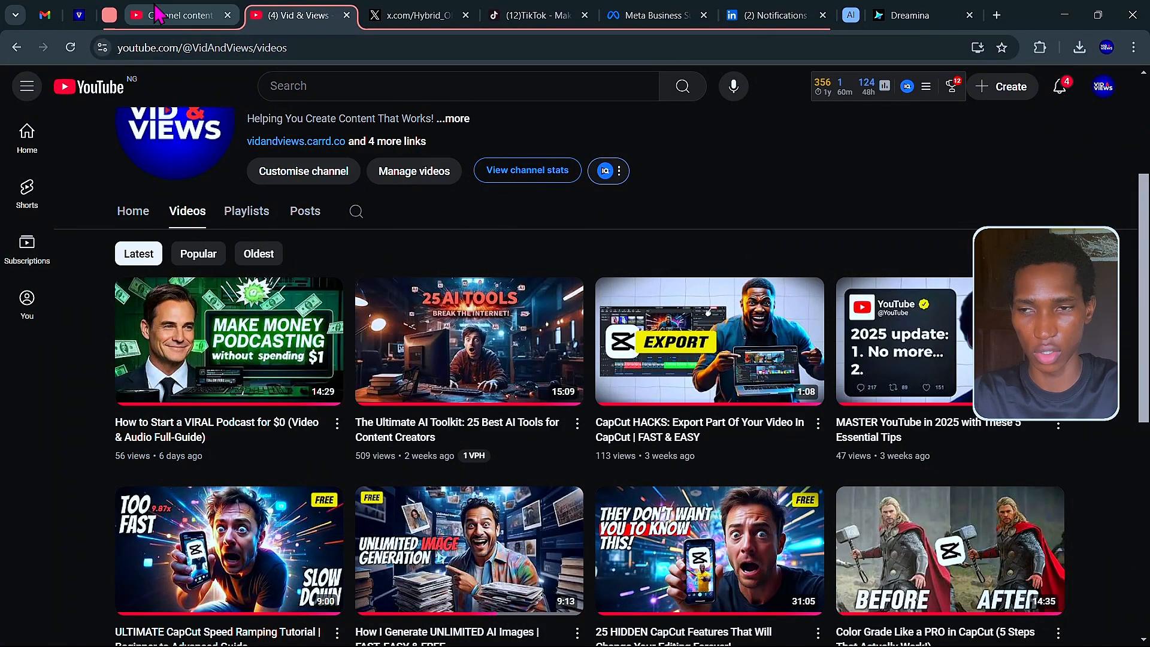
click(110, 8)
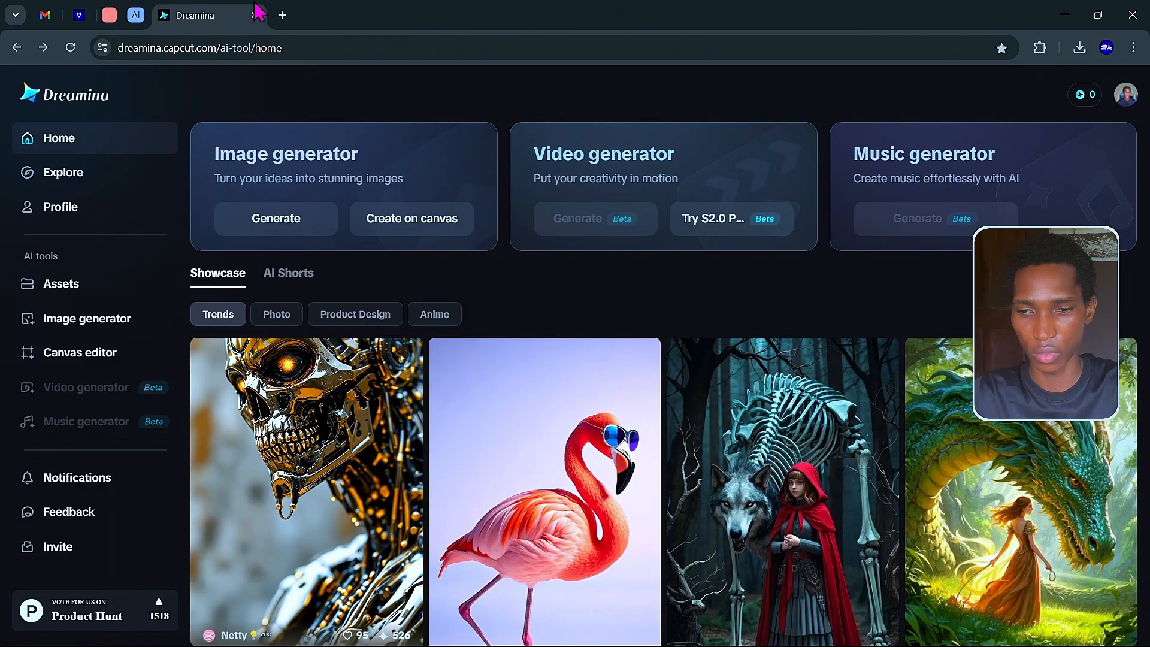
View the shocked-creator thumbnail with garbled '20 CAPCUTS TOOLS' text, then return to Dreamina.
key(alt+Tab)
key(alt+Tab)
click(836, 347)
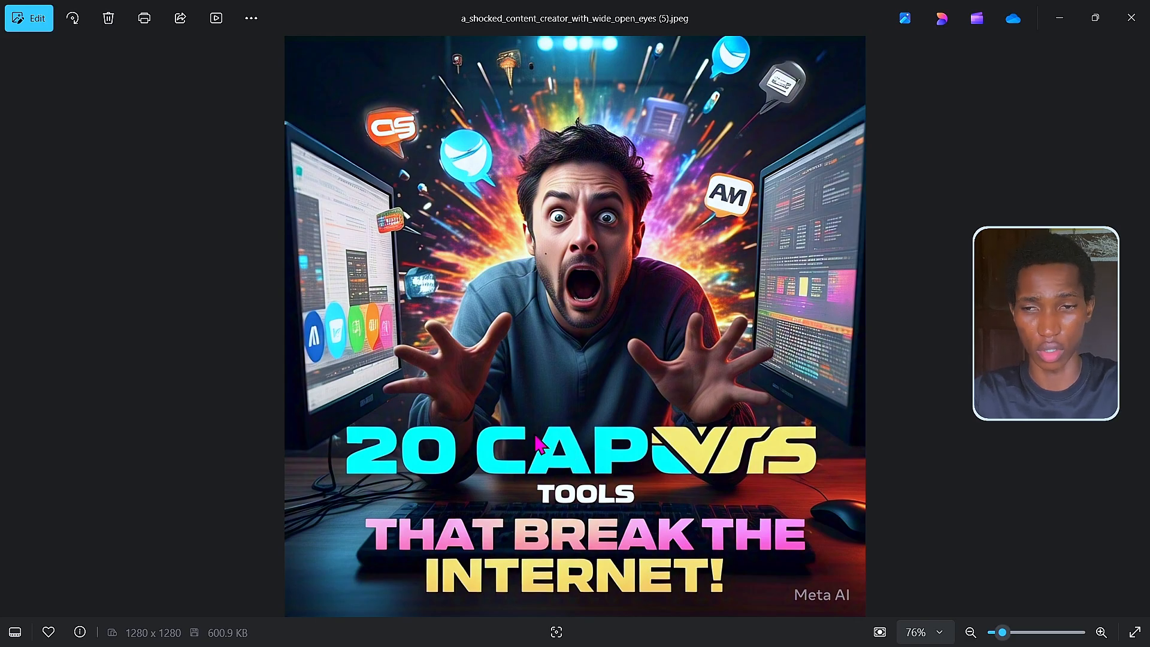
key(alt+Tab)
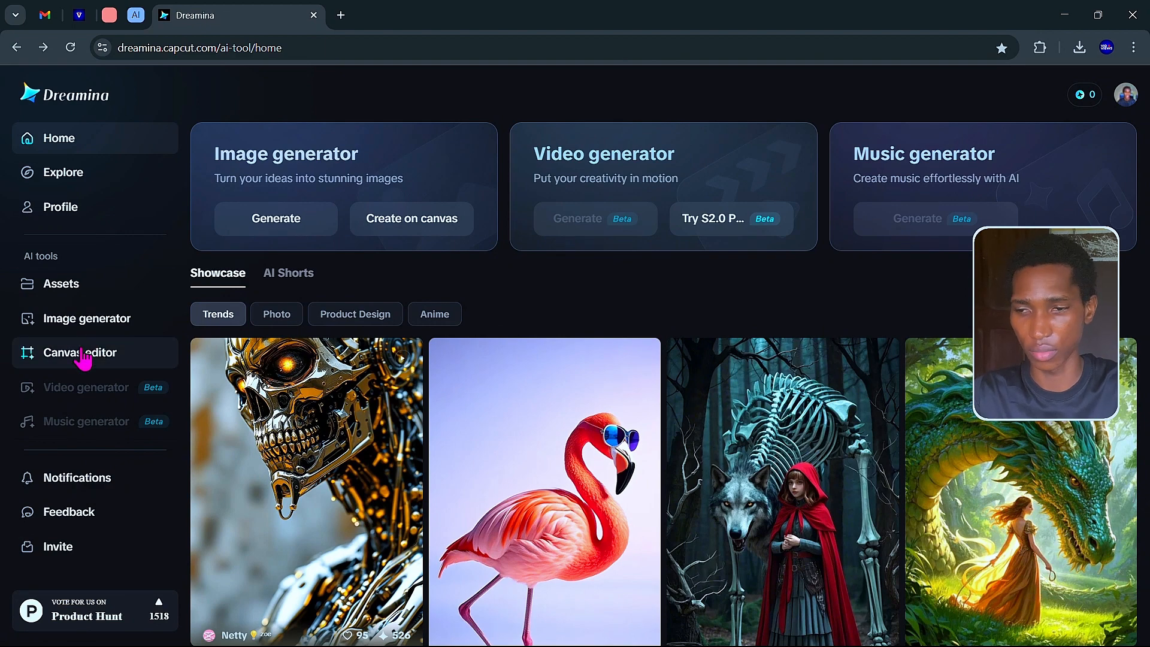
Load the shocked content creator image into the Canvas editor as a 1280×1280 layer.
click(83, 358)
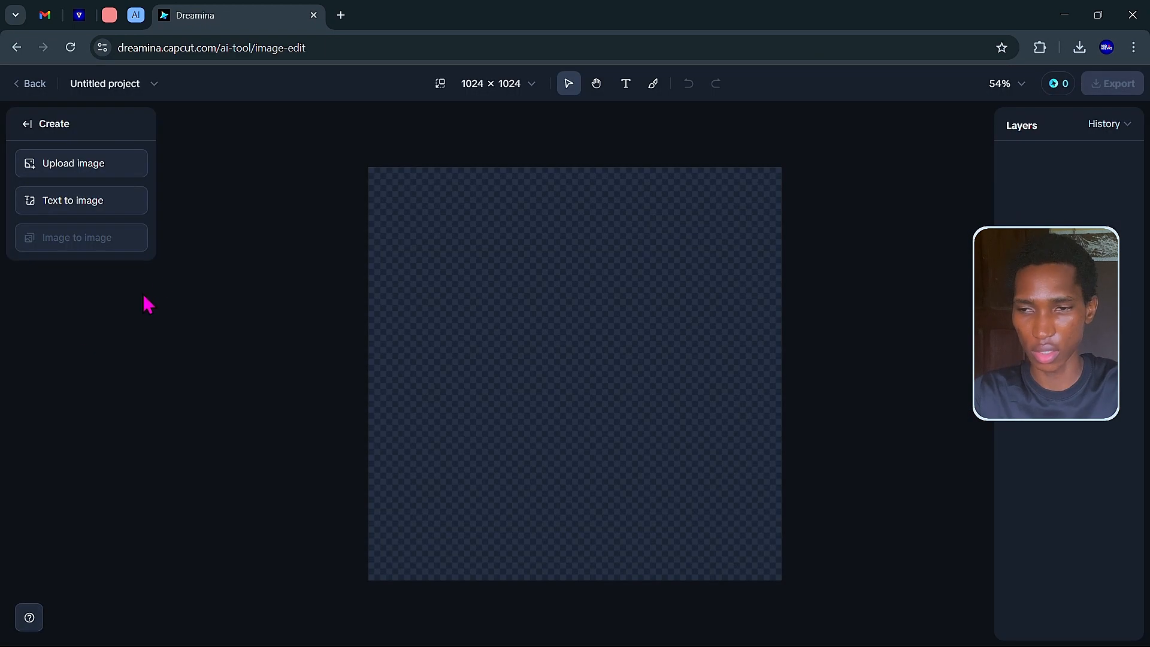
click(78, 170)
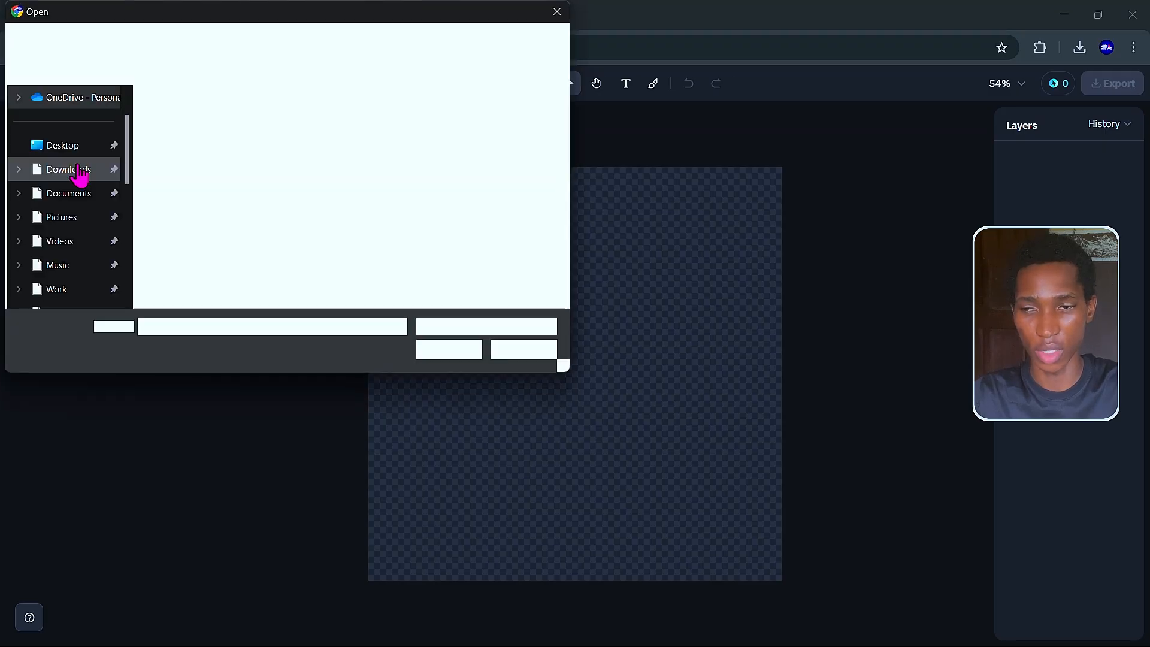
double_click(202, 178)
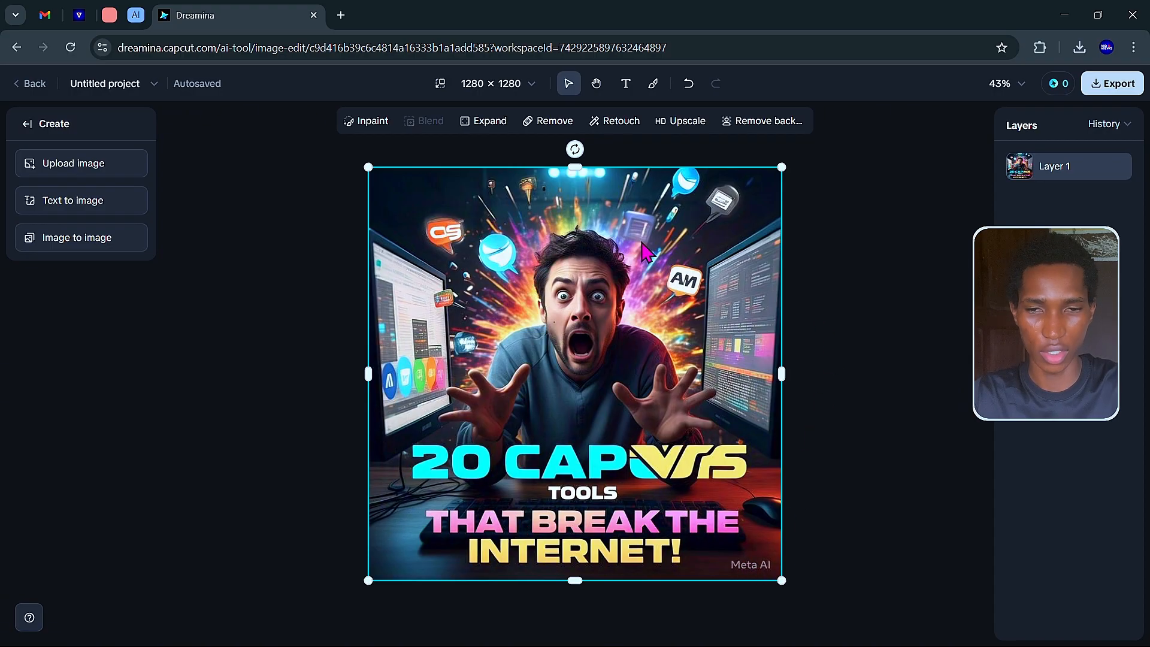
Inpaint out the Meta AI watermark in the thumbnail's bottom-right corner.
click(359, 127)
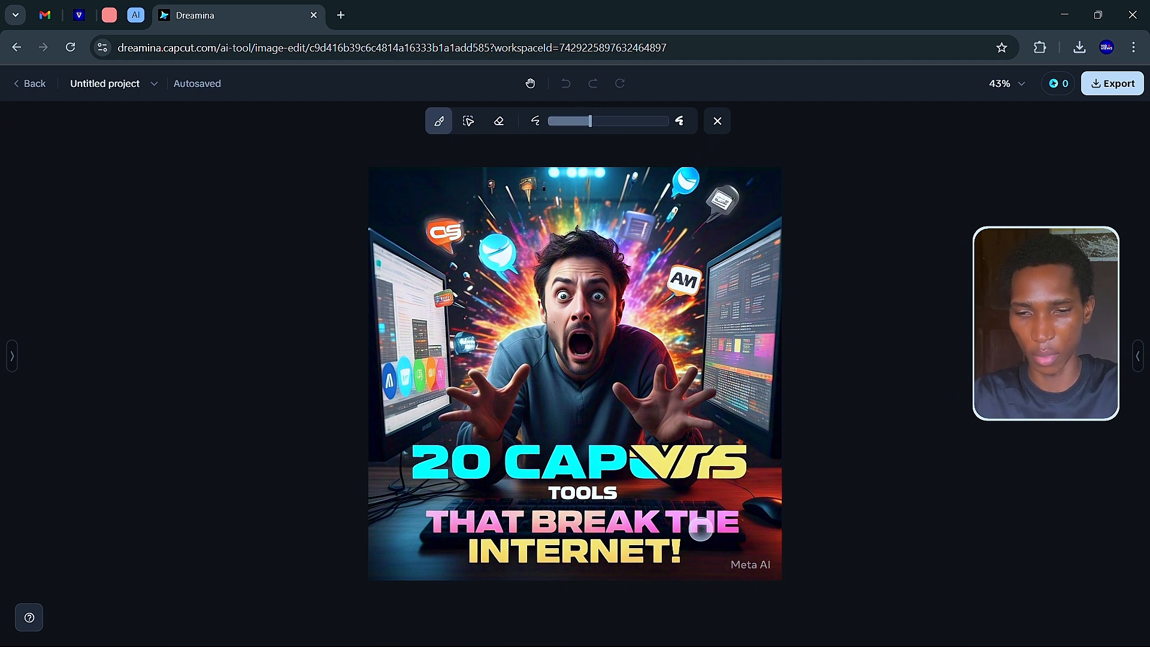
drag(737, 563, 764, 564)
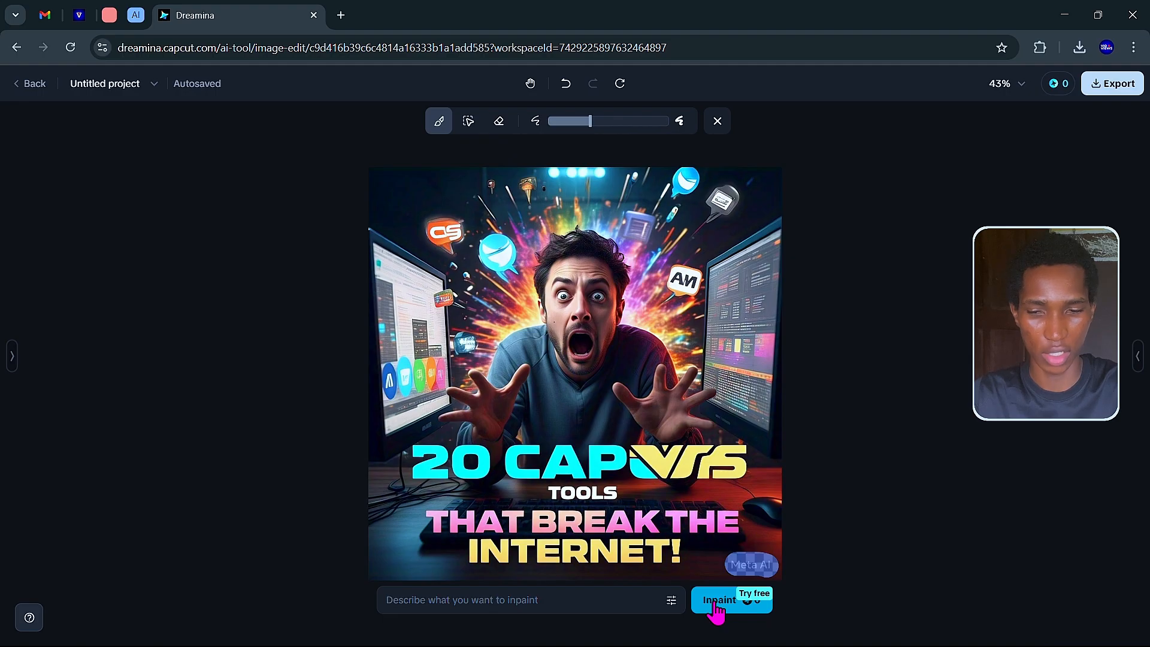
click(731, 610)
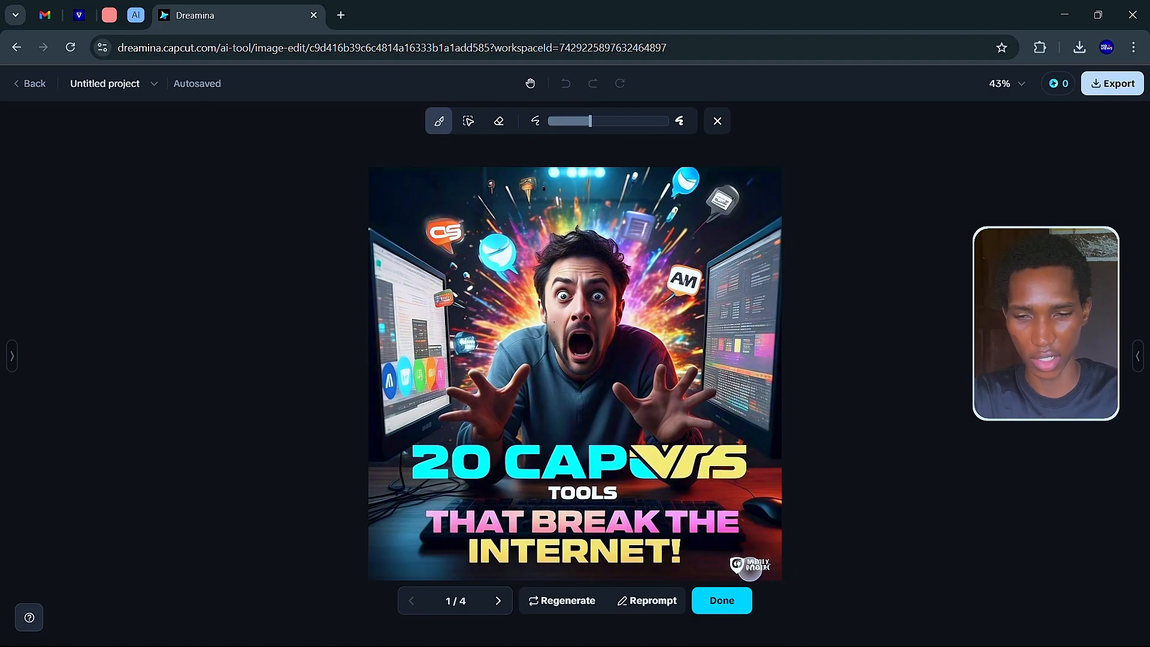
Browse back and forth through the four watermark-removal results.
click(498, 602)
click(498, 601)
click(497, 601)
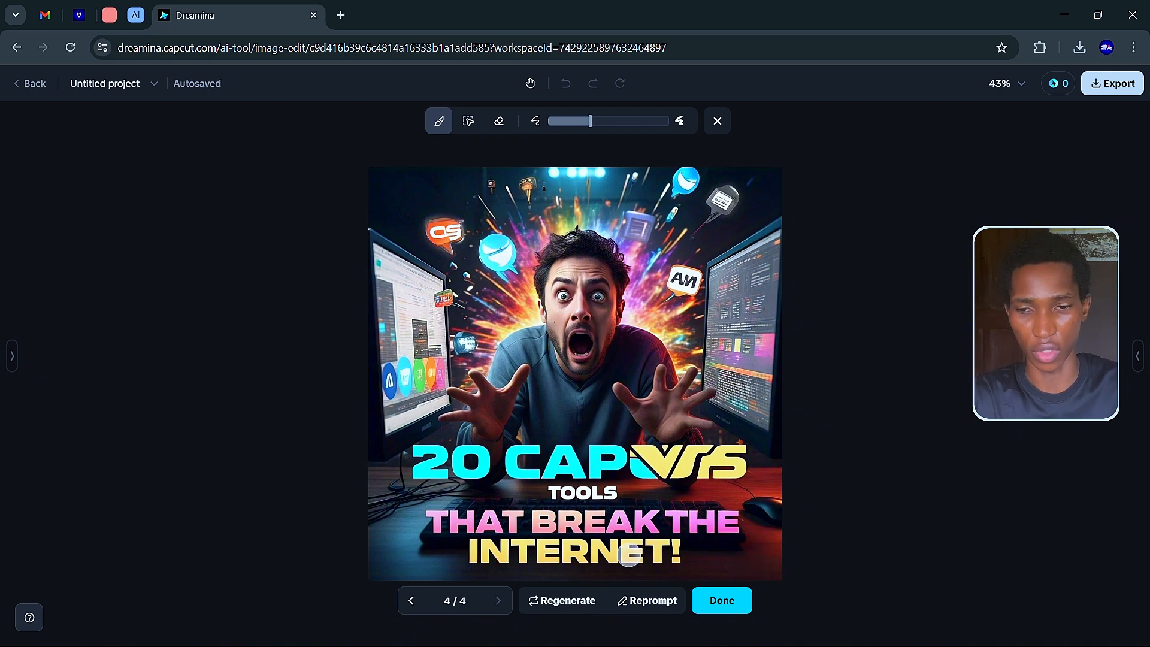
click(418, 608)
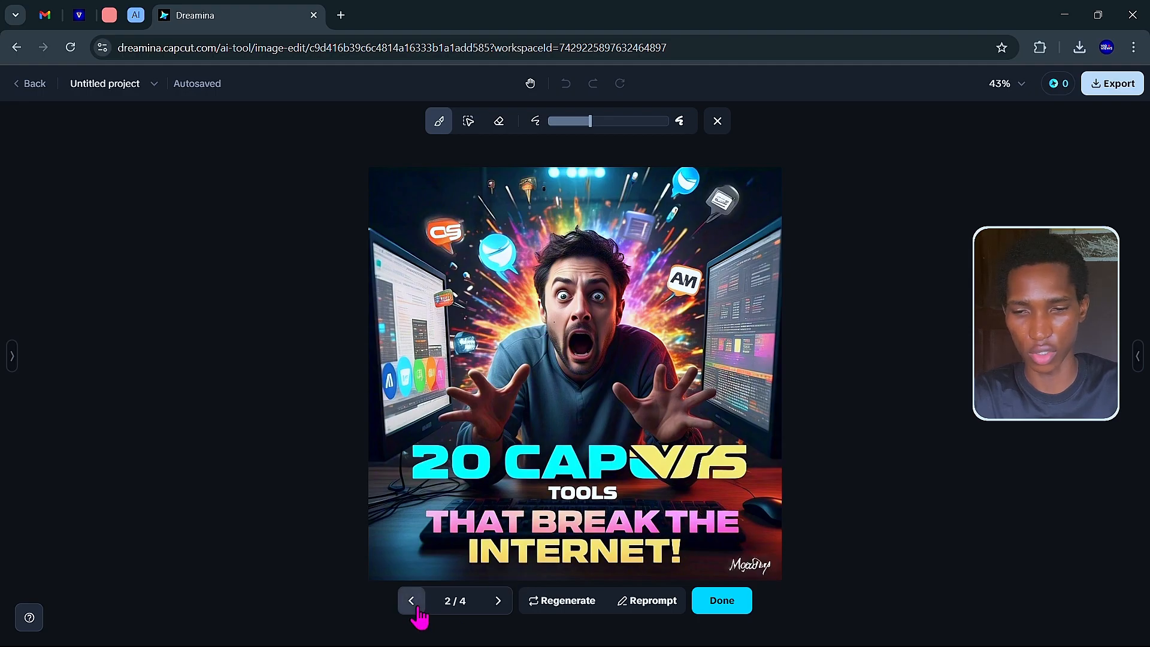
click(417, 608)
click(494, 604)
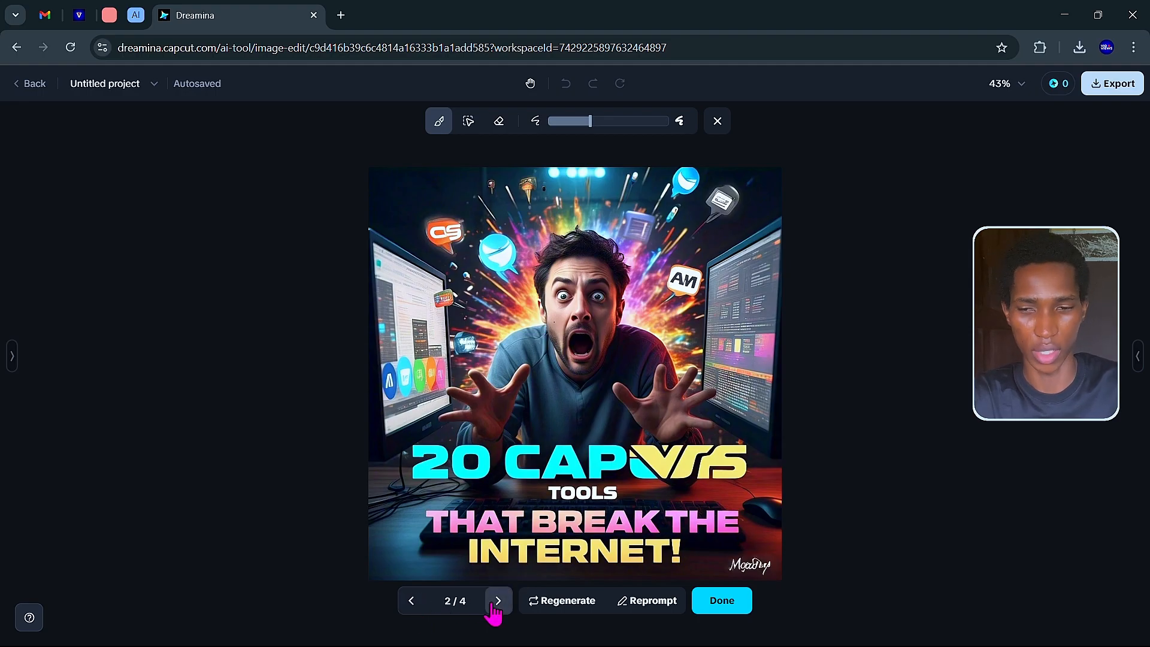
click(495, 604)
click(494, 604)
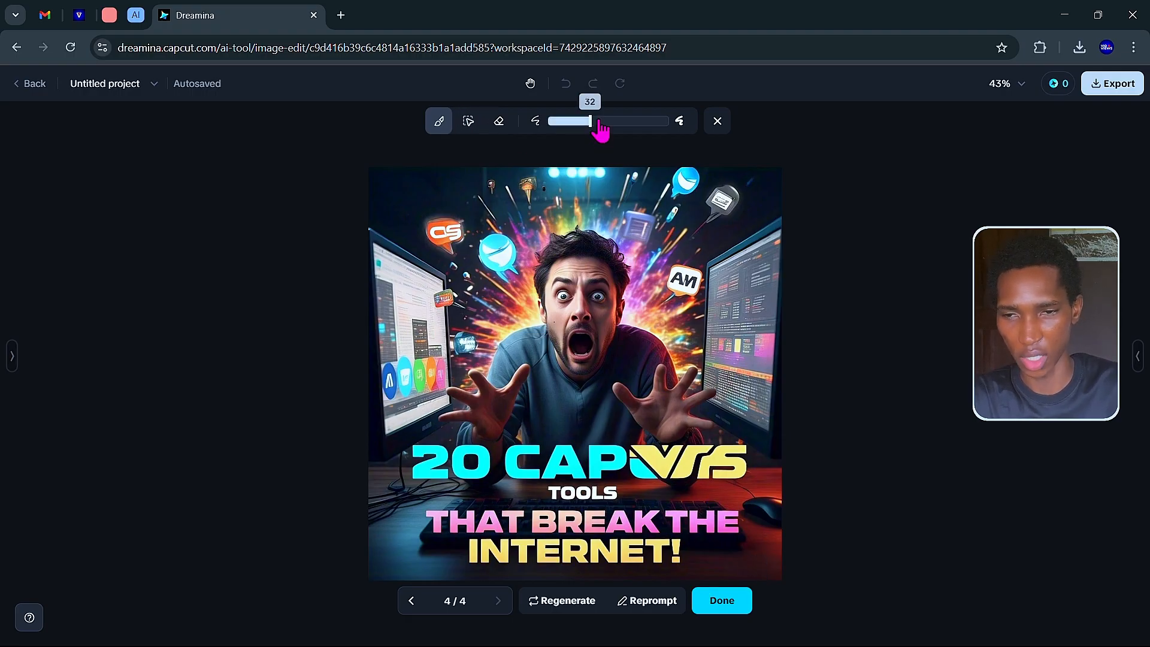
Enlarge the brush, mask the garbled title word, and inpaint it with the prompt "CAPCUT".
drag(592, 123, 597, 231)
drag(508, 451, 733, 453)
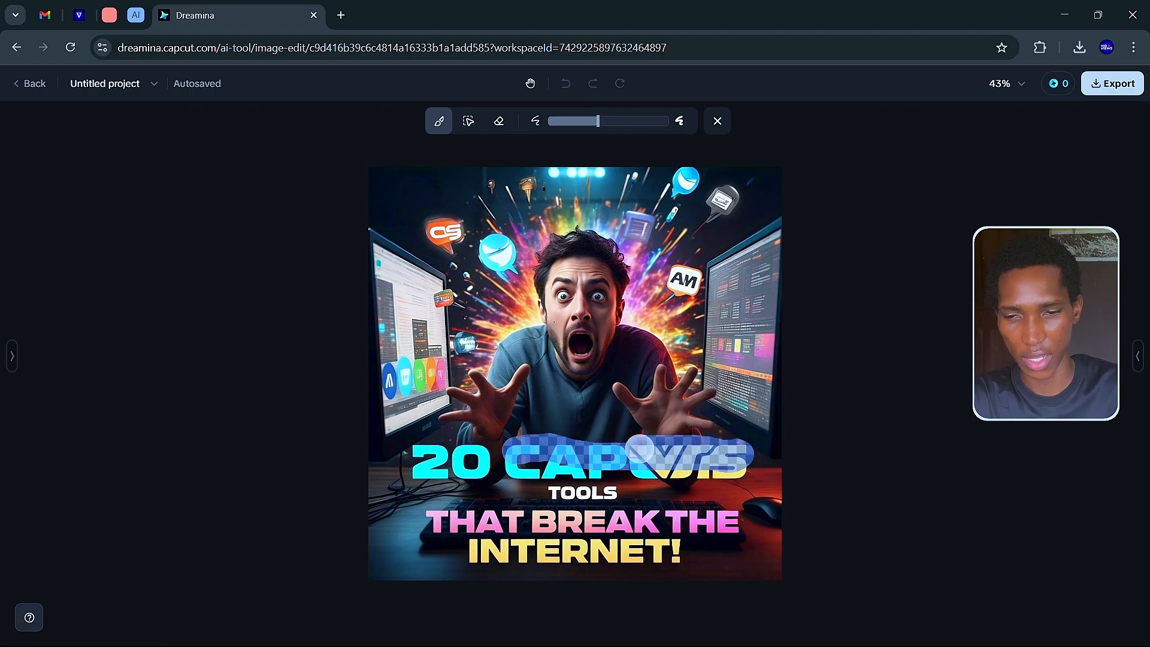
mouse_move(611, 449)
mouse_down()
mouse_move(514, 462)
mouse_move(712, 473)
mouse_move(740, 470)
mouse_move(736, 455)
mouse_up()
click(500, 597)
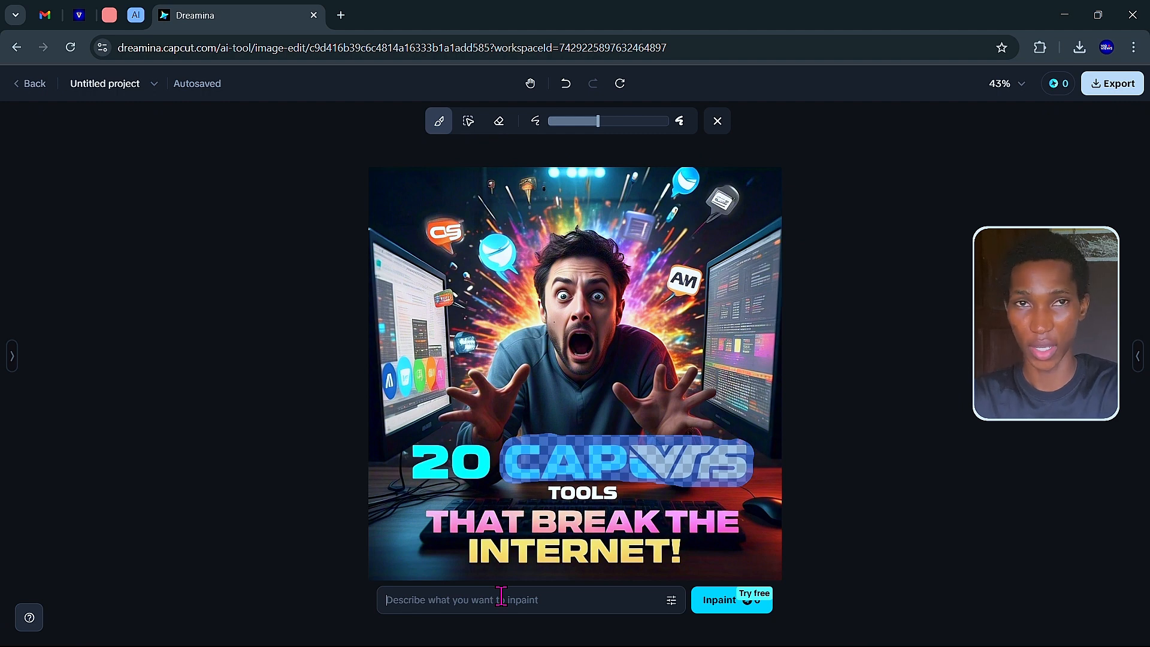
text(tex)
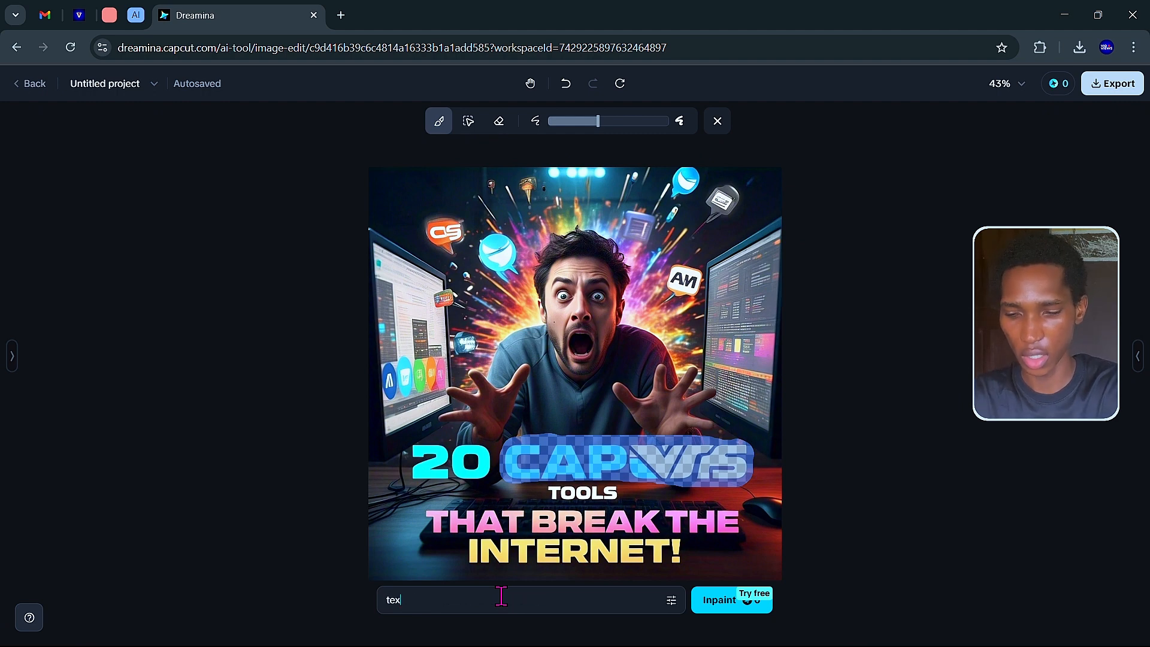
text(t)
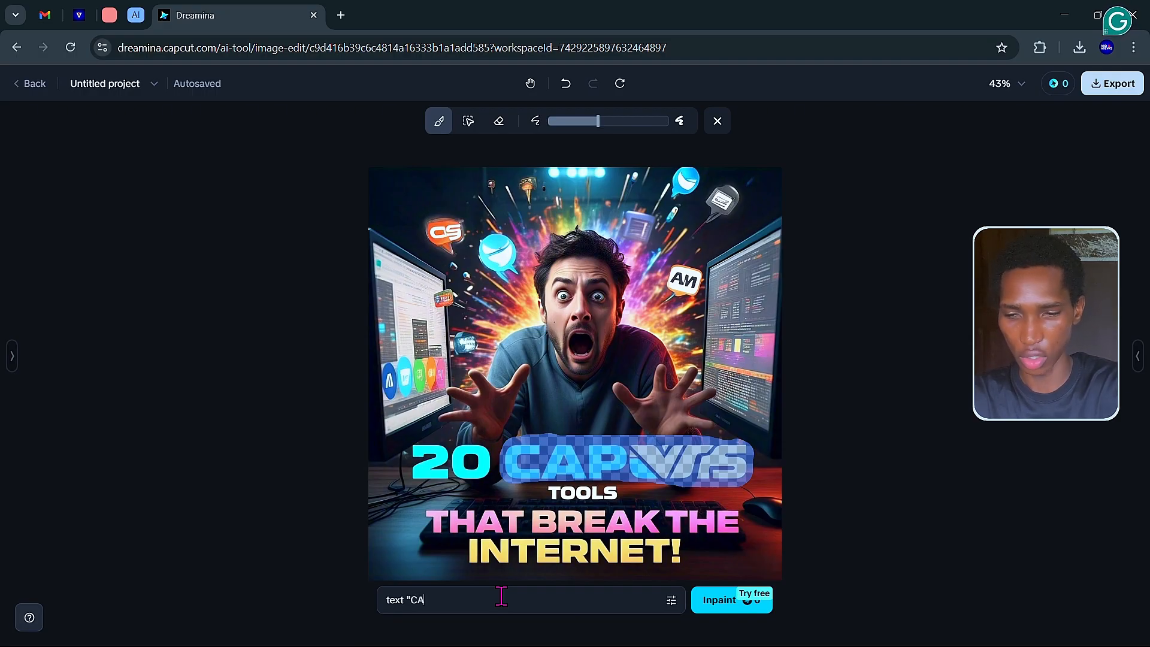
text("CAPCUT)
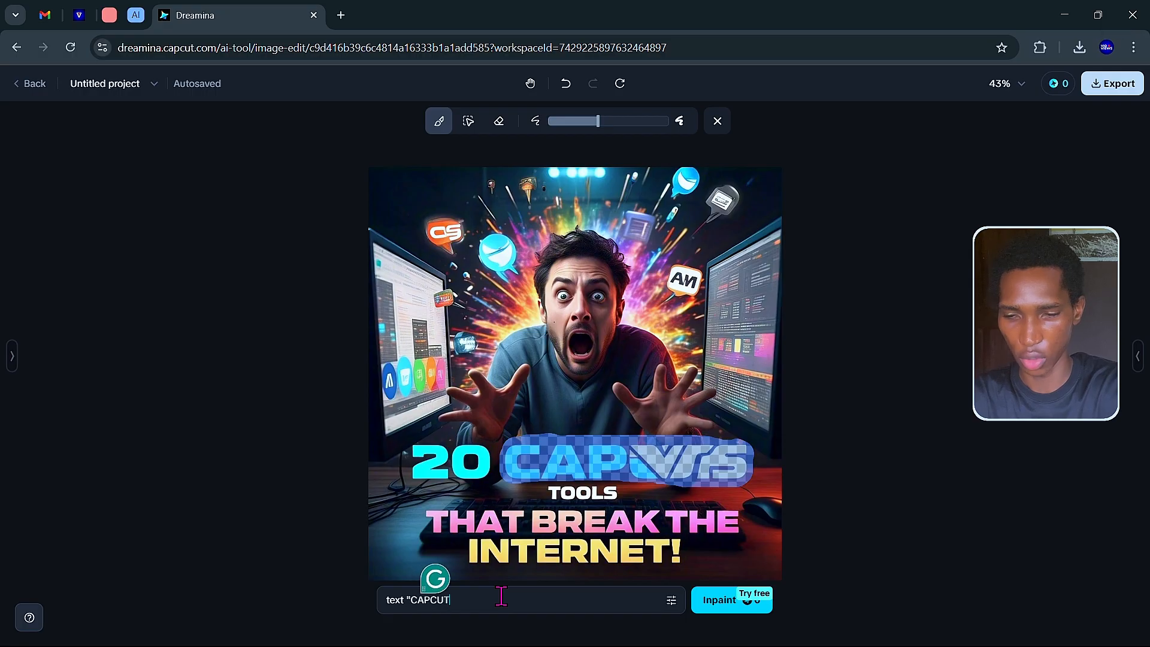
text(")
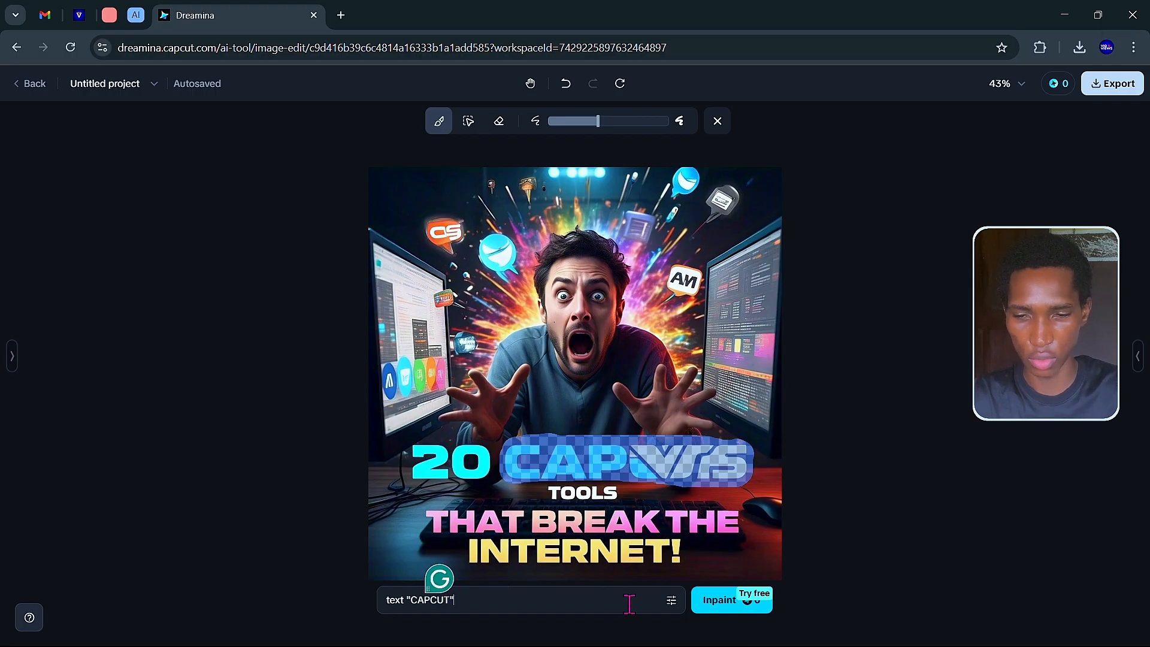
click(726, 606)
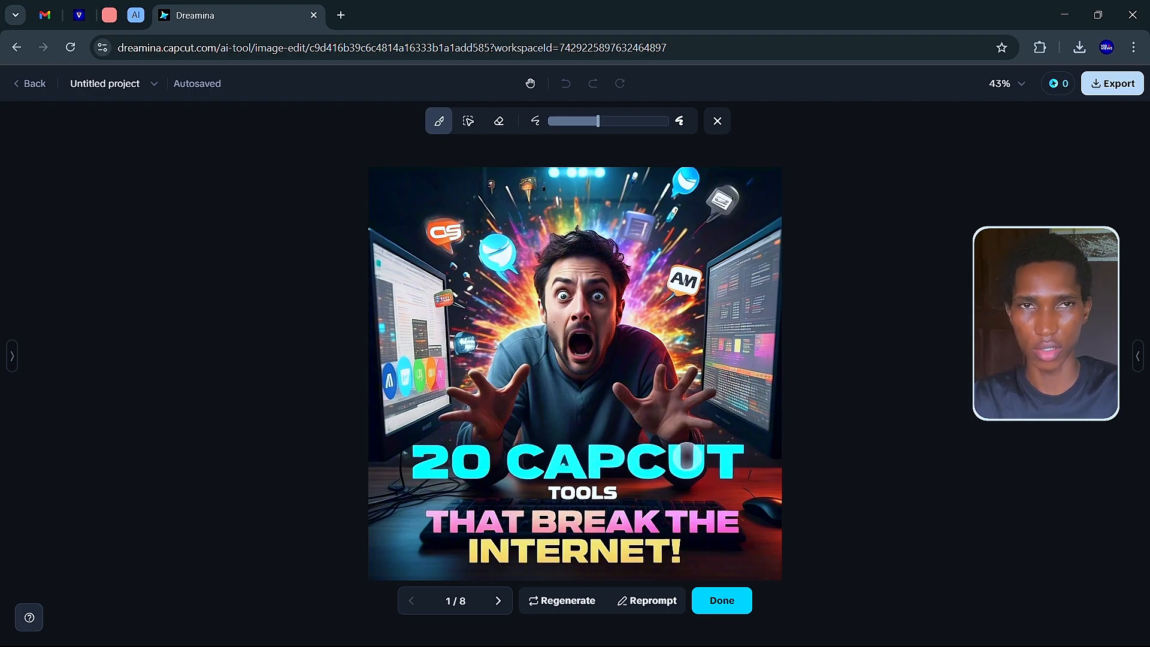
Switch to variant 4/8 with yellow CUT lettering and mask the word THAT.
click(497, 602)
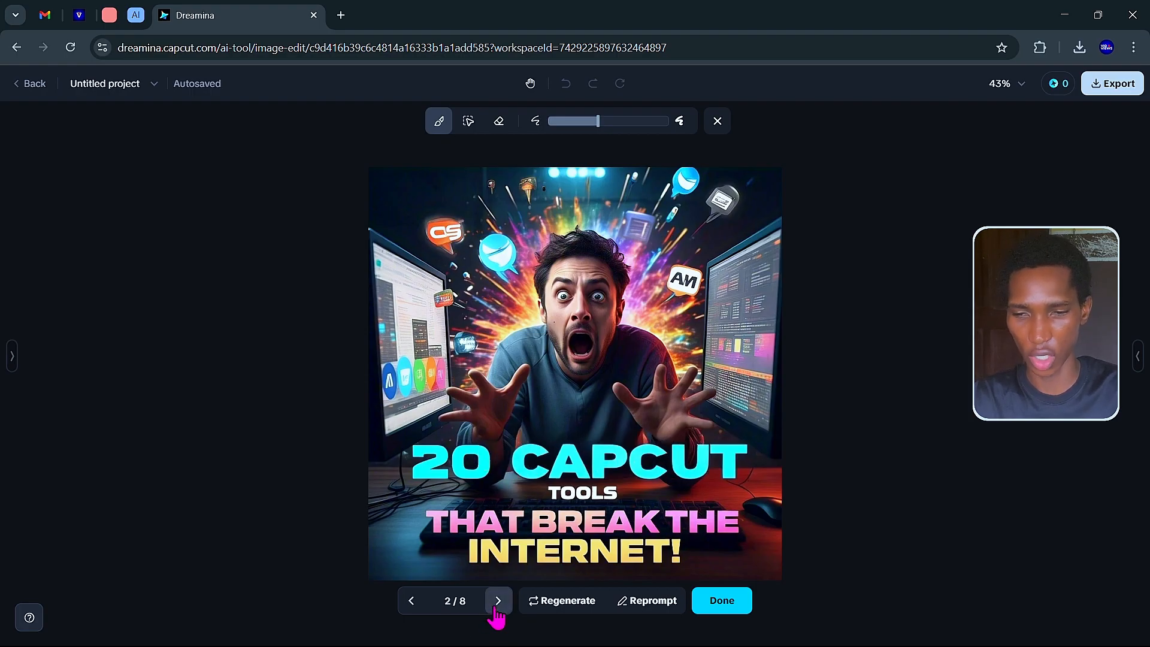
click(497, 601)
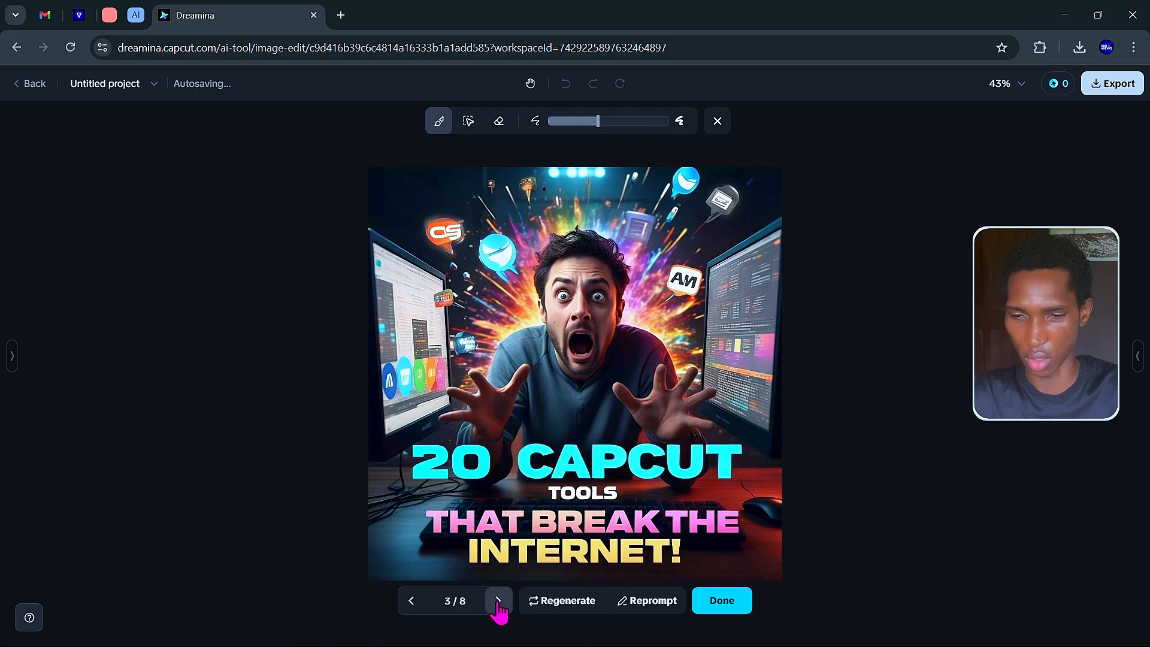
click(497, 601)
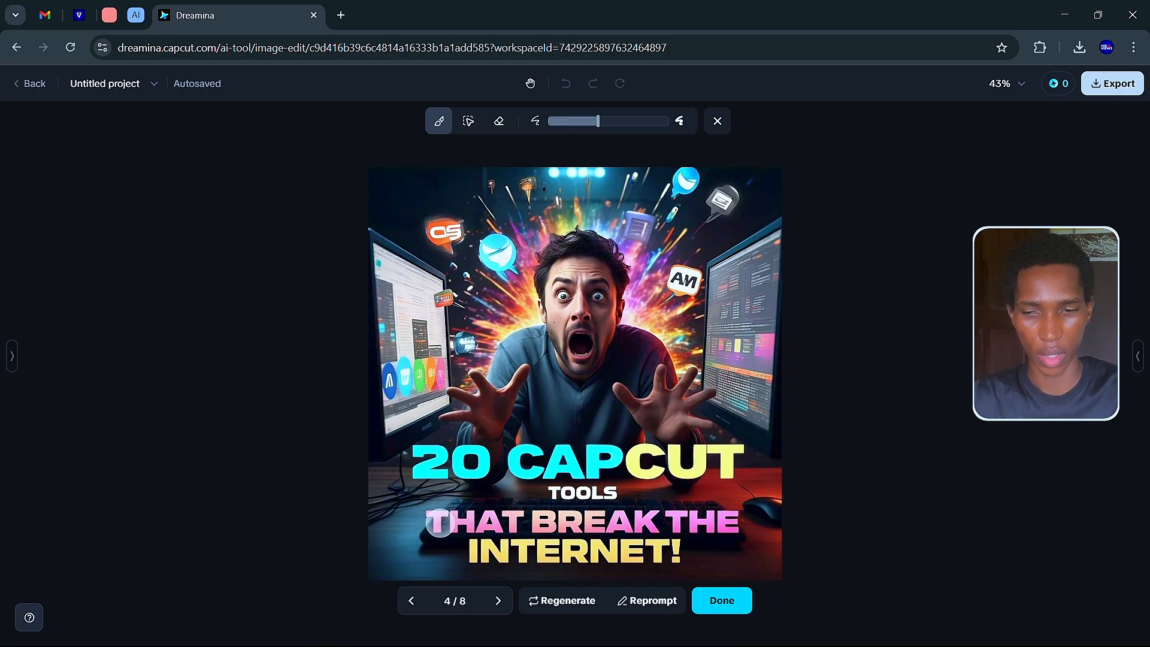
mouse_move(437, 522)
mouse_down()
mouse_move(517, 525)
mouse_move(431, 529)
mouse_move(426, 514)
mouse_move(500, 526)
mouse_up()
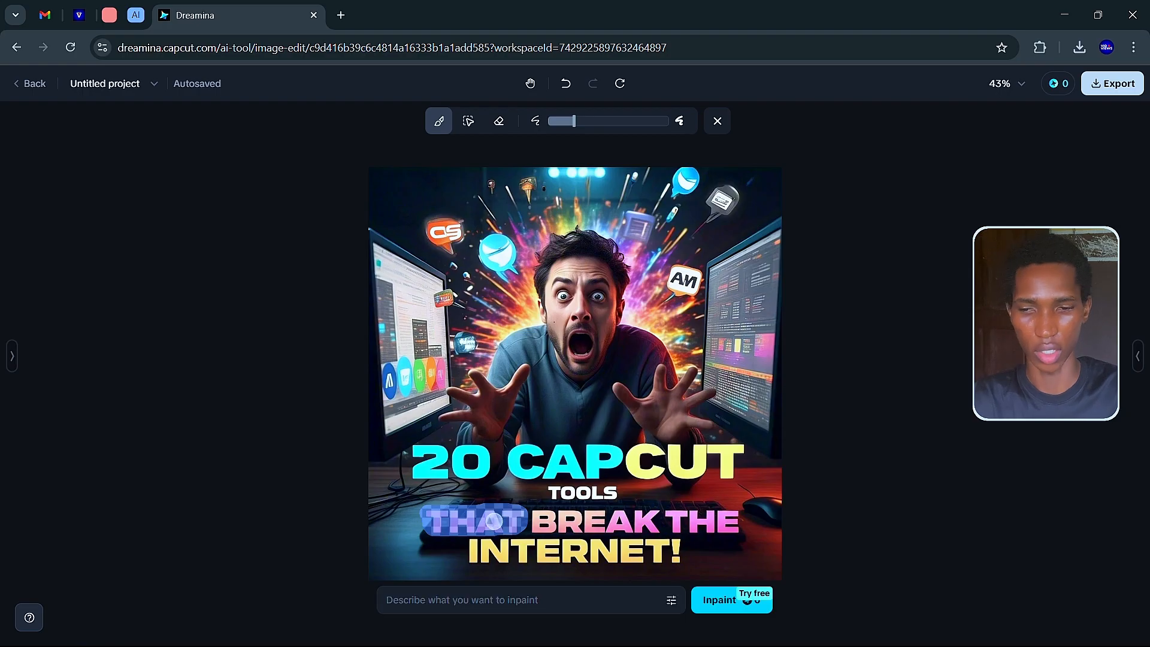
Inpaint the masked word with the prompt "THAT'LL" and view the next of 12 variants.
click(467, 600)
text(te)
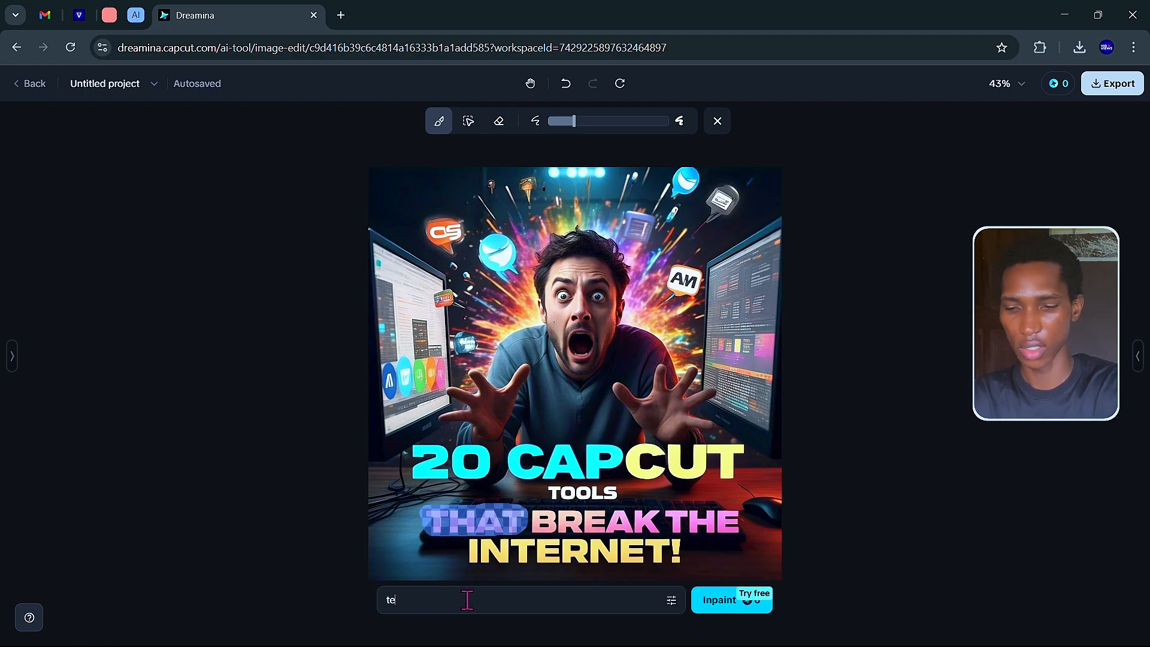
text(xt "THAT)
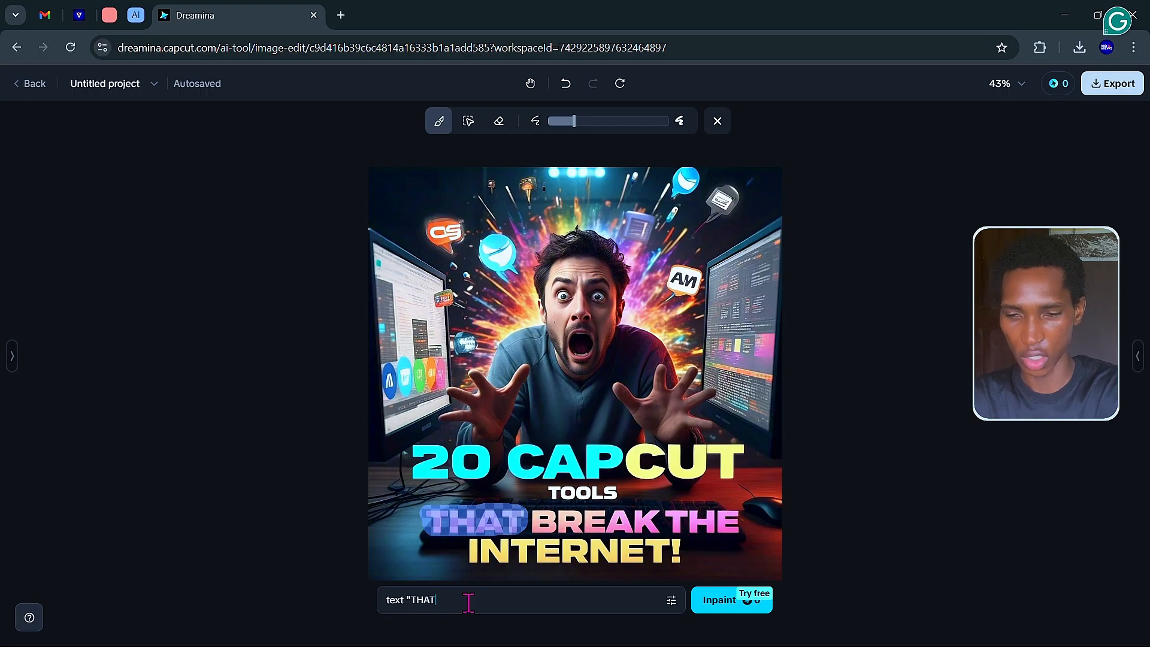
text('LL)
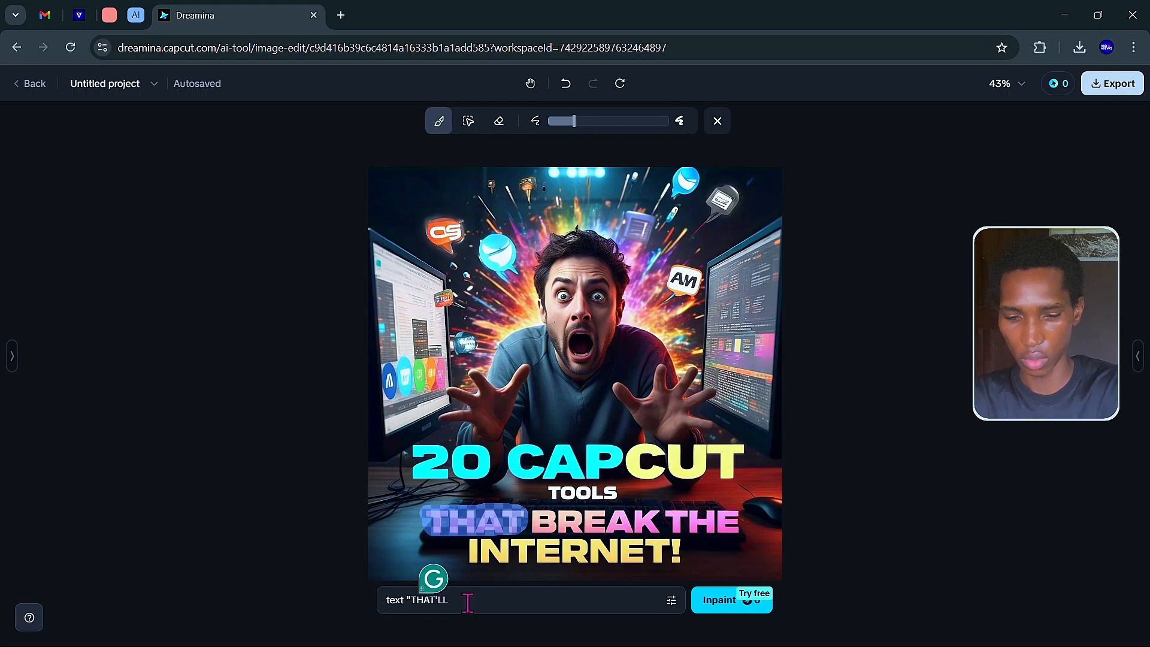
text(")
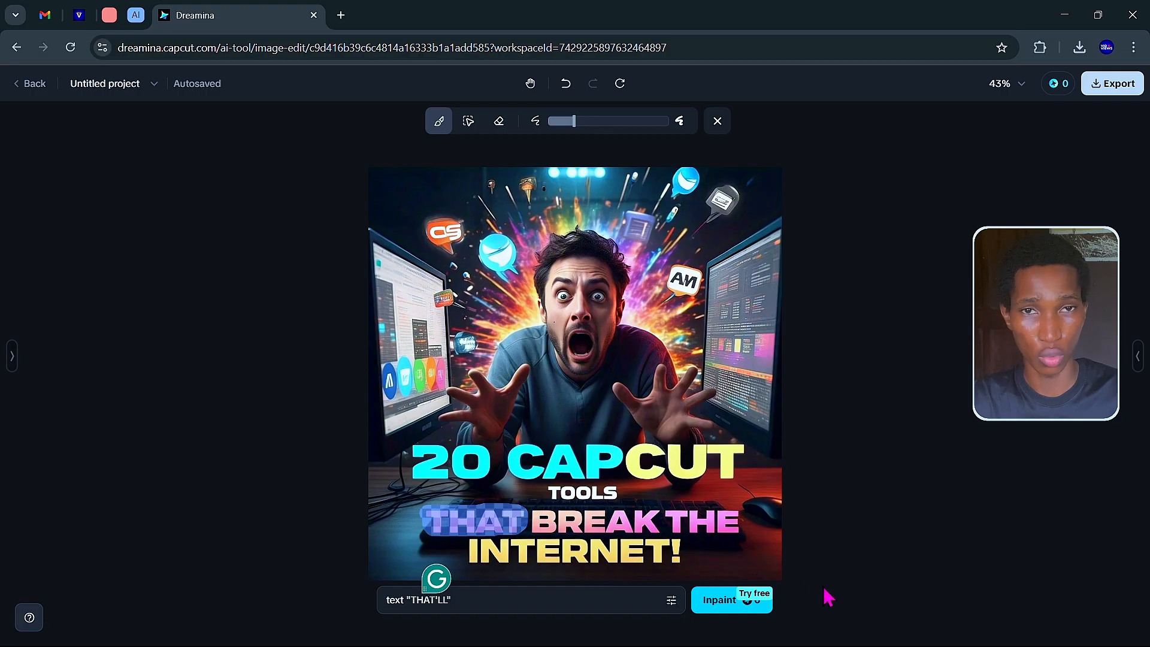
click(721, 600)
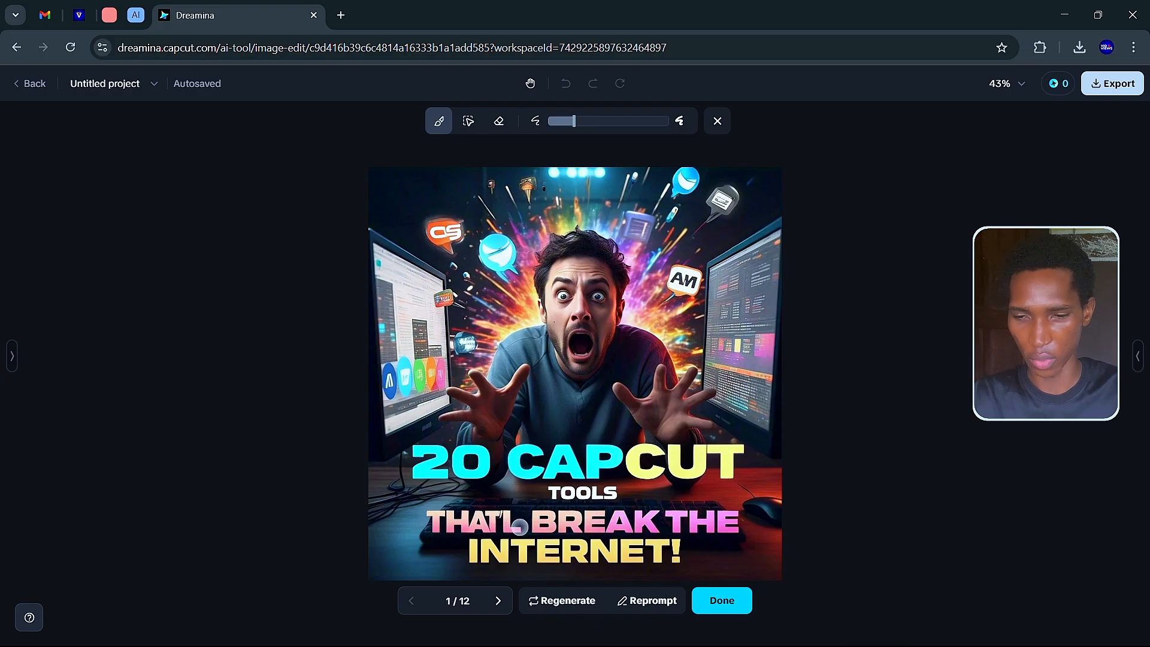
click(499, 601)
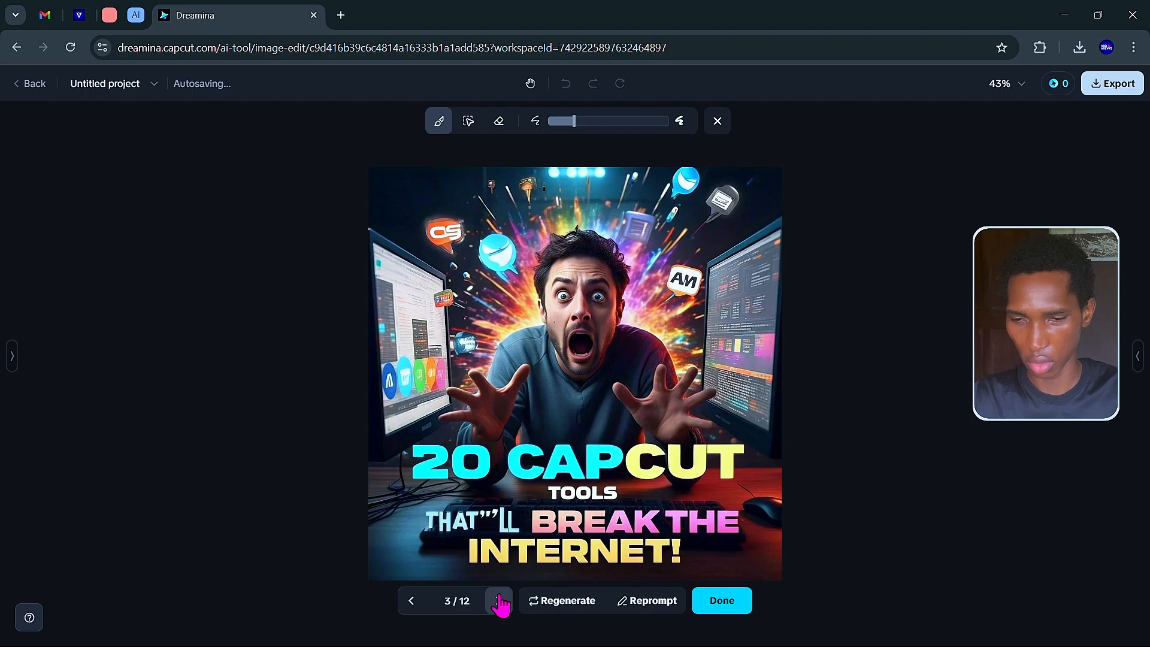
Compare the THAT'LL variants, stepping back to the first and forward again.
click(500, 601)
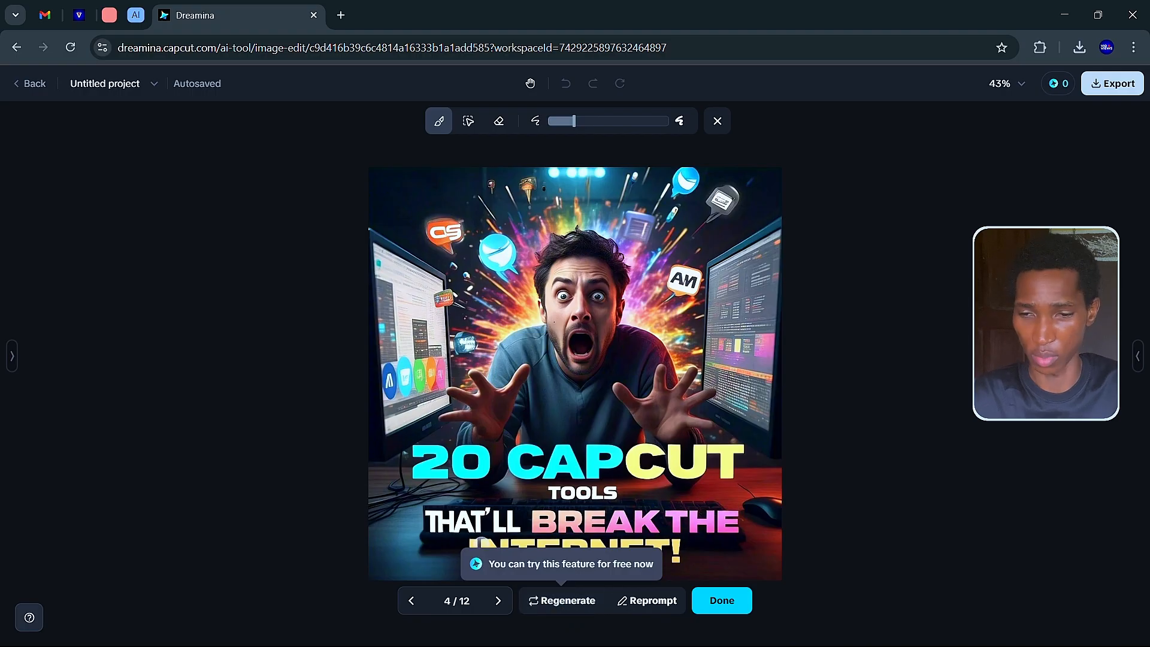
click(412, 600)
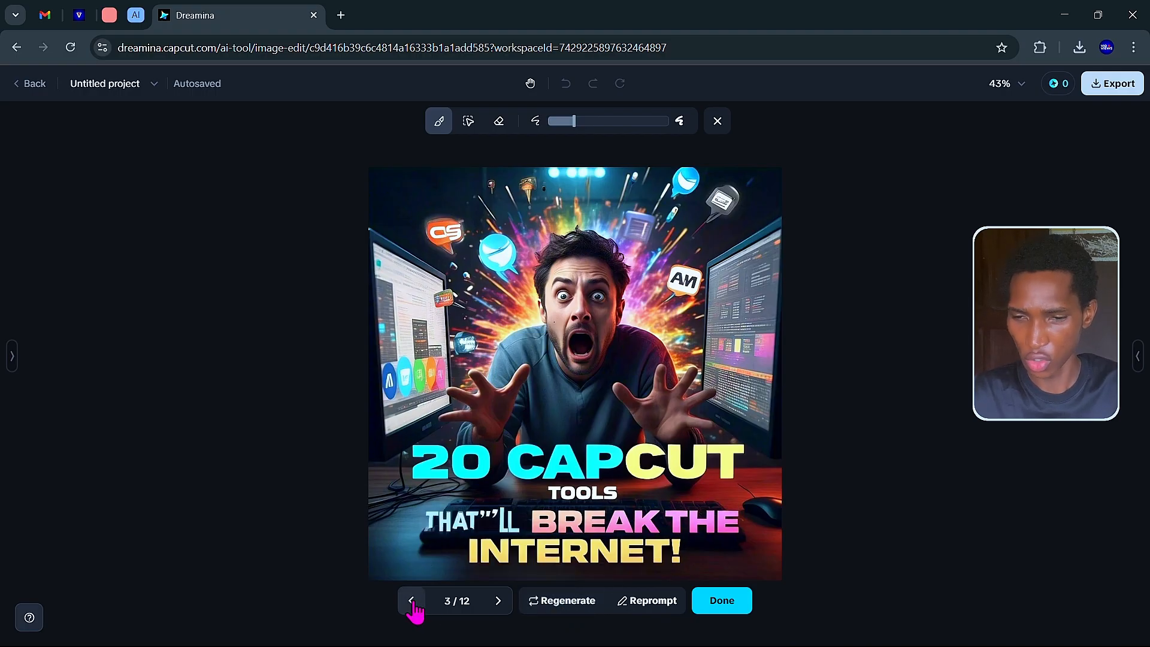
click(412, 600)
click(412, 600)
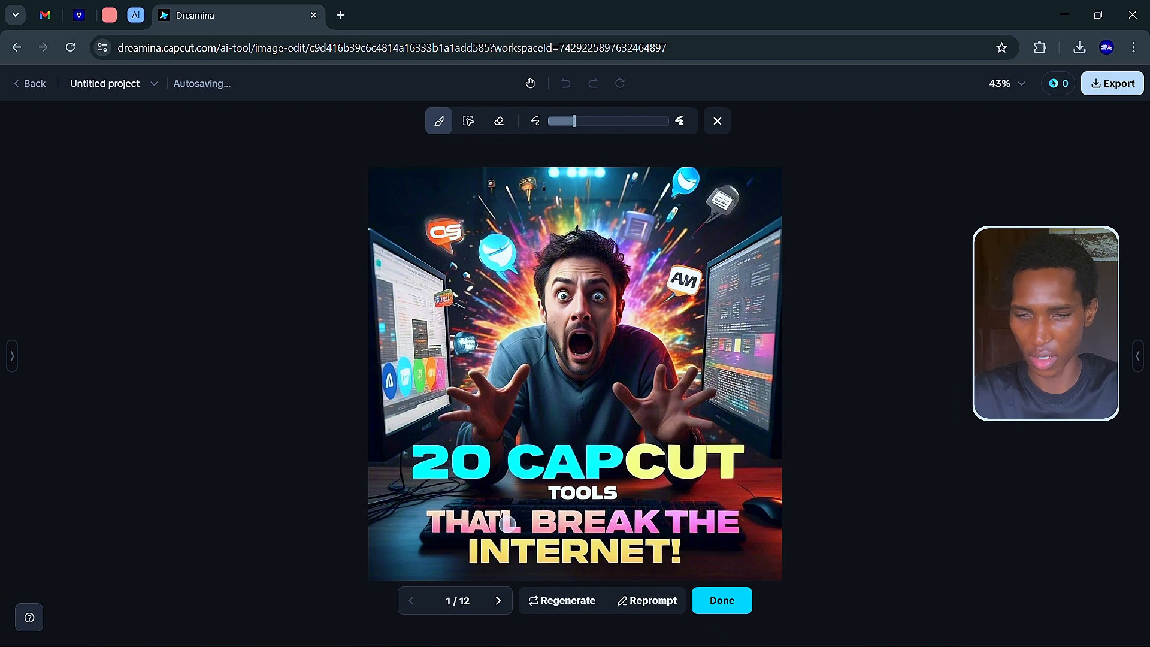
click(497, 601)
click(498, 601)
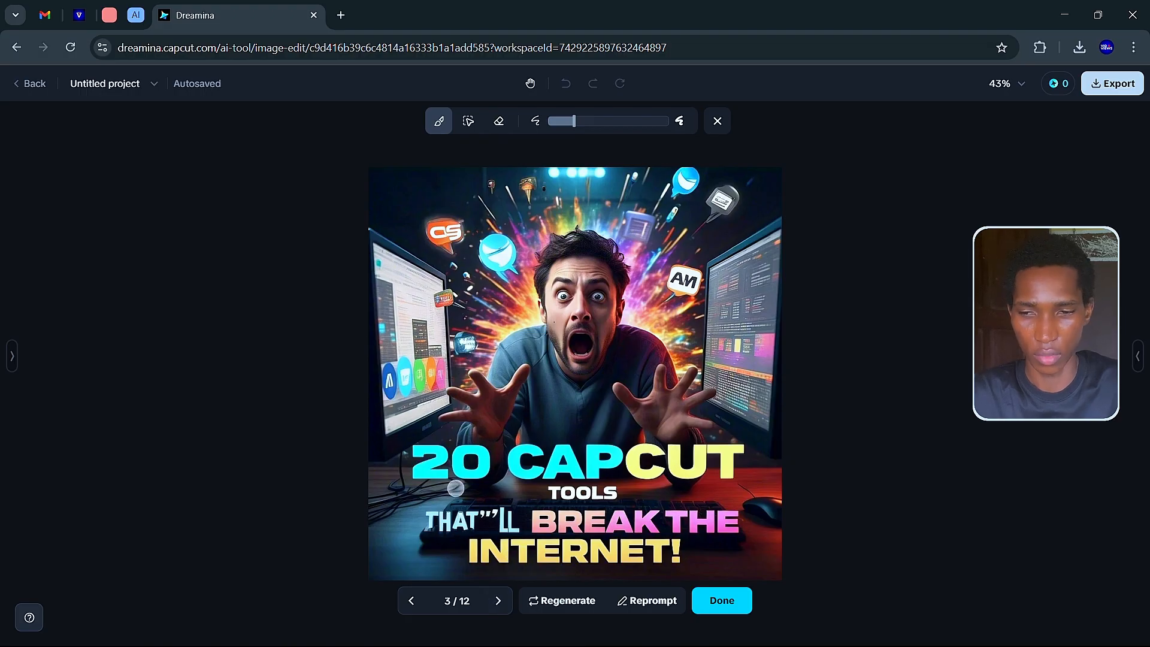
click(506, 600)
Skip through the remaining variants, then return to variant 1/12 reading THAT'L BREAK THE INTERNET!
click(508, 600)
click(508, 600)
click(508, 600)
click(508, 600)
click(508, 600)
click(508, 600)
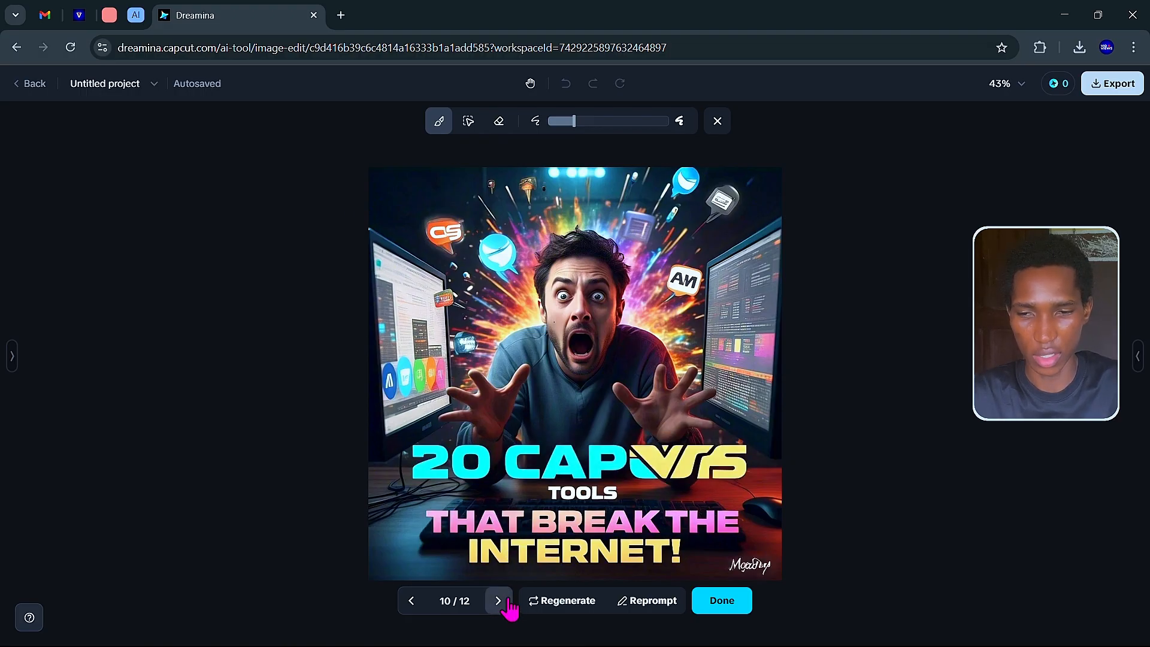
click(508, 600)
click(508, 600)
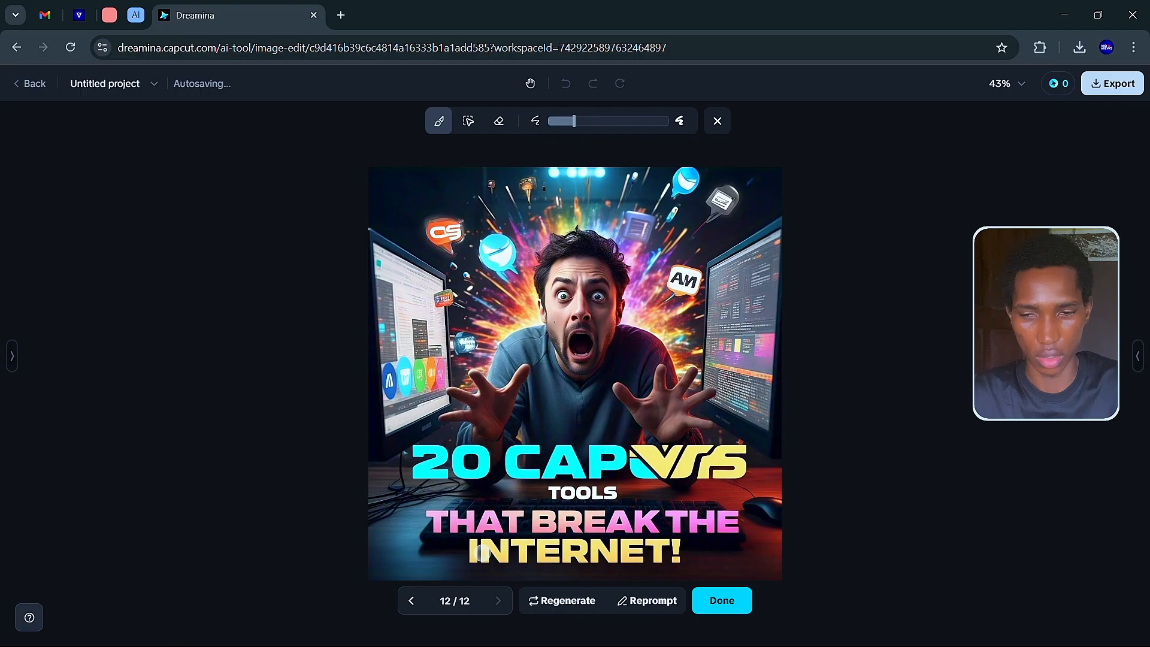
click(412, 601)
click(412, 601)
click(412, 600)
click(412, 601)
click(412, 601)
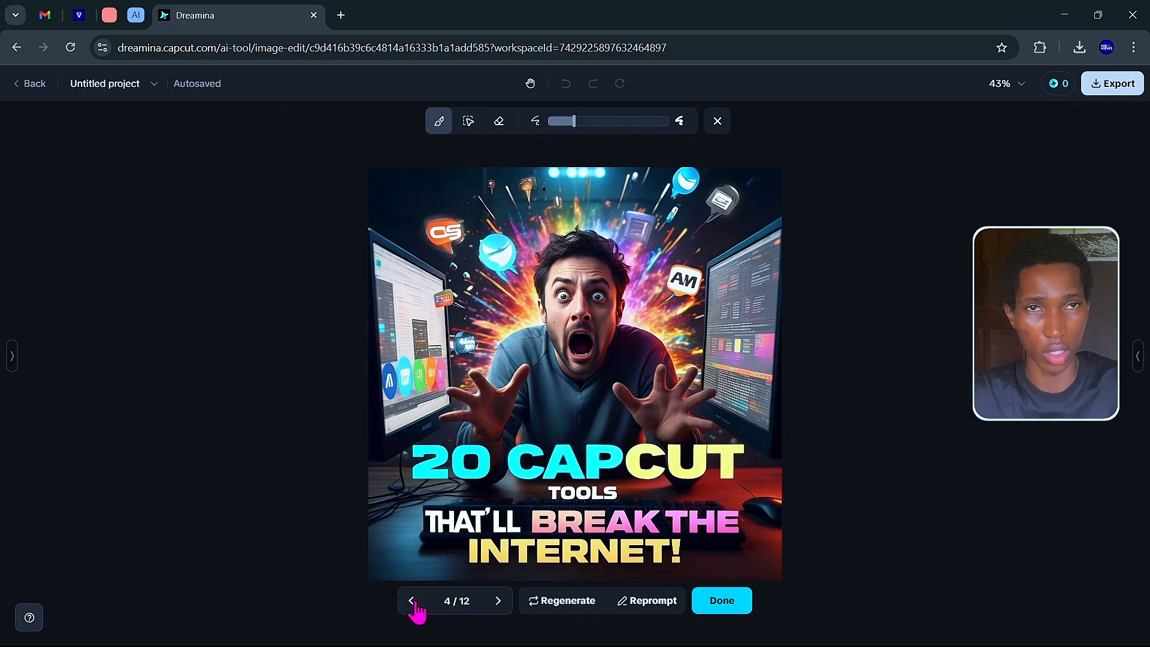
click(412, 601)
click(412, 601)
click(411, 601)
click(412, 600)
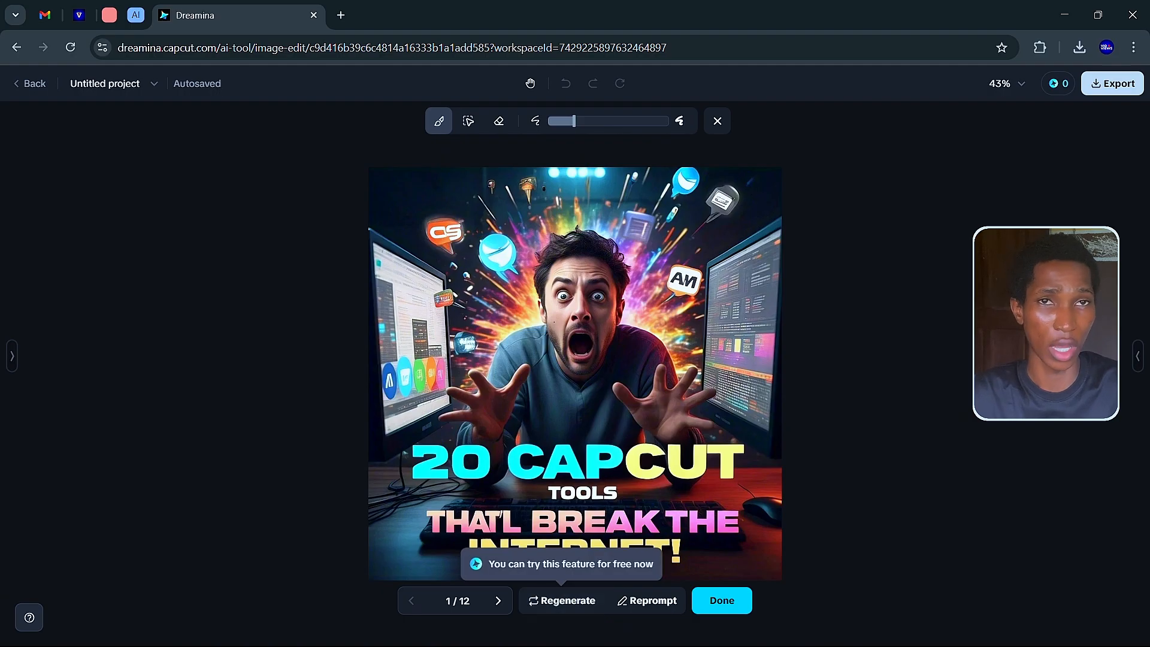
Apply the chosen variant and download the finished thumbnail as a PNG.
click(718, 602)
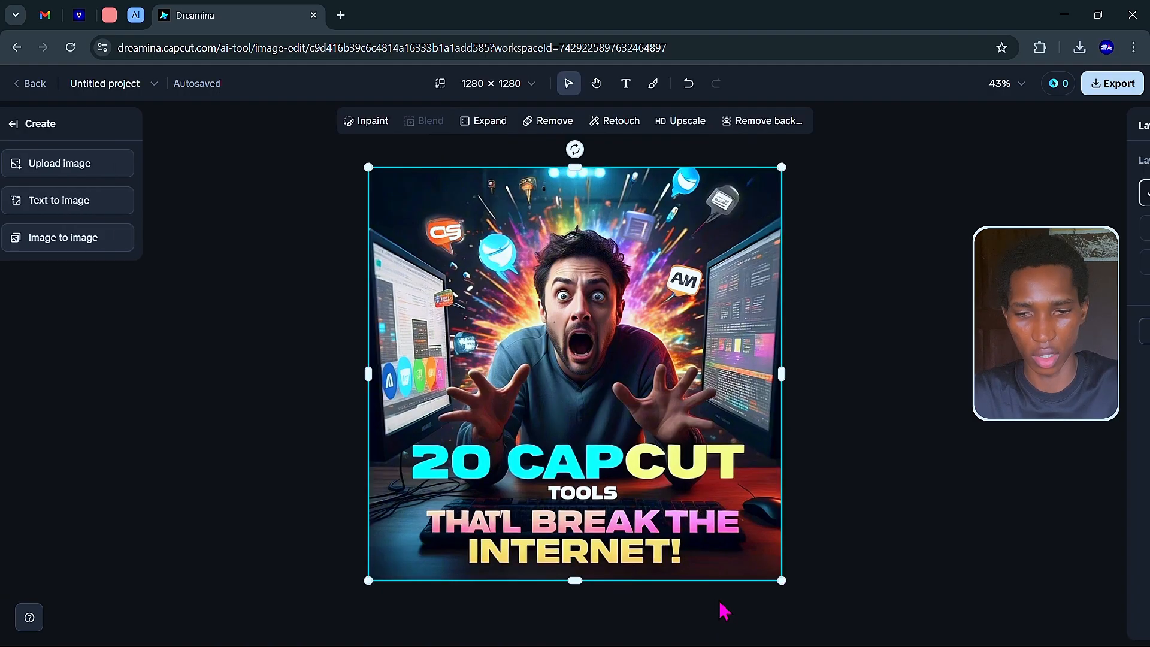
right_click(545, 241)
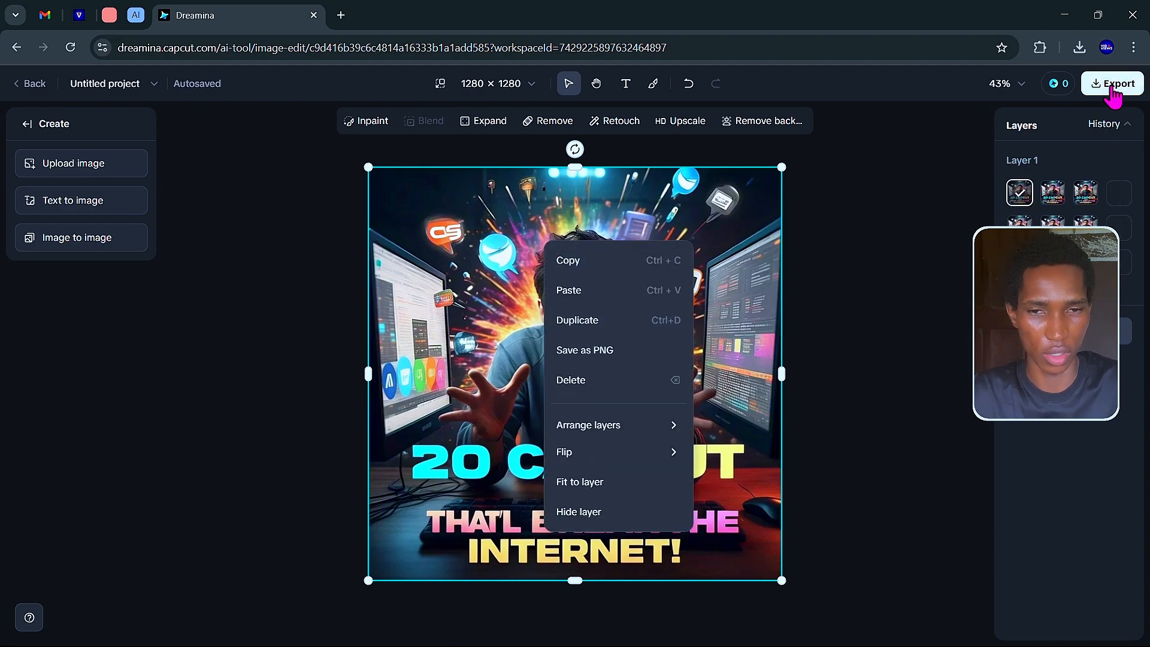
click(606, 357)
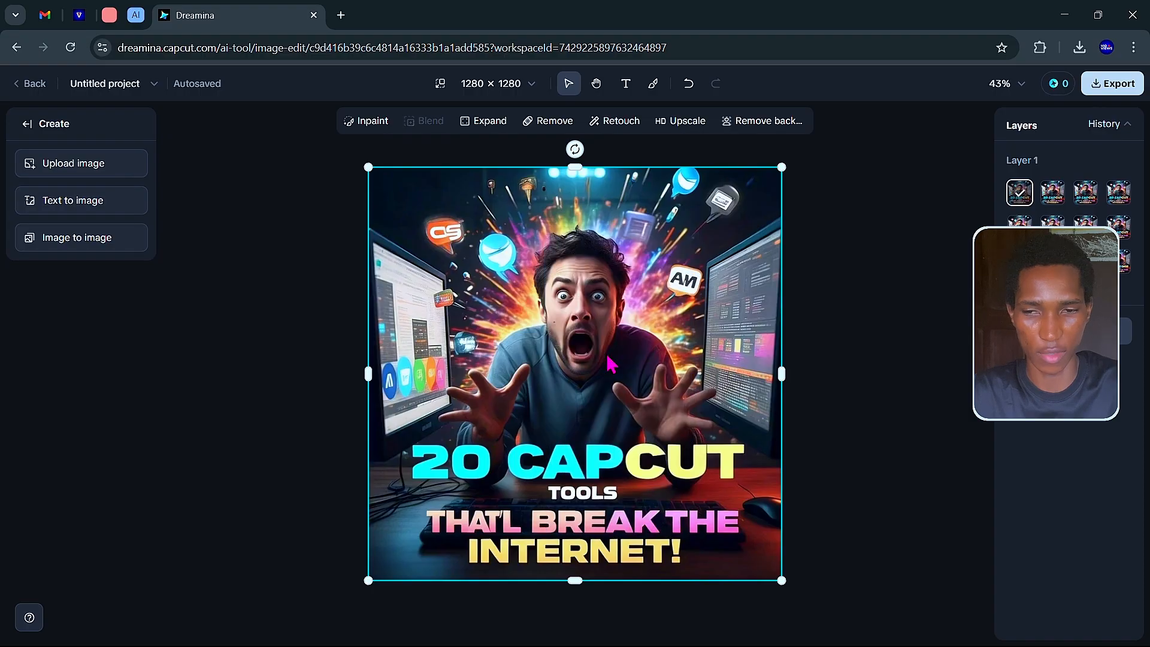
Open the downloaded thumbnail and check it against the other open window.
click(939, 103)
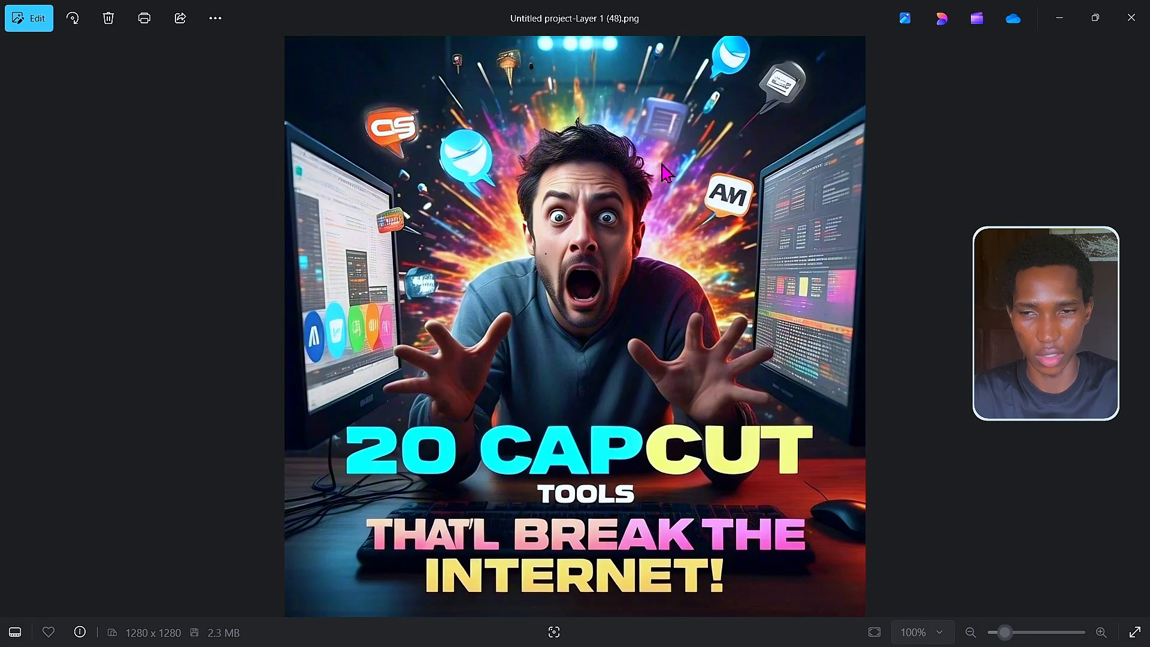
key(alt+Tab)
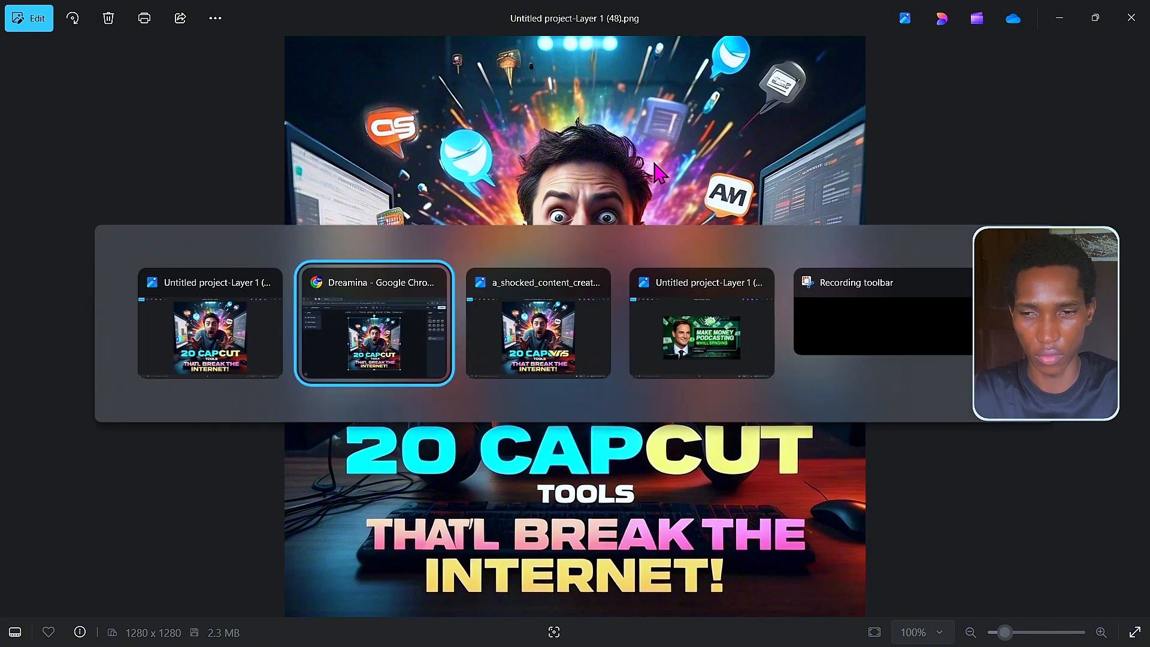
key(alt+Tab)
key(alt+Tab)
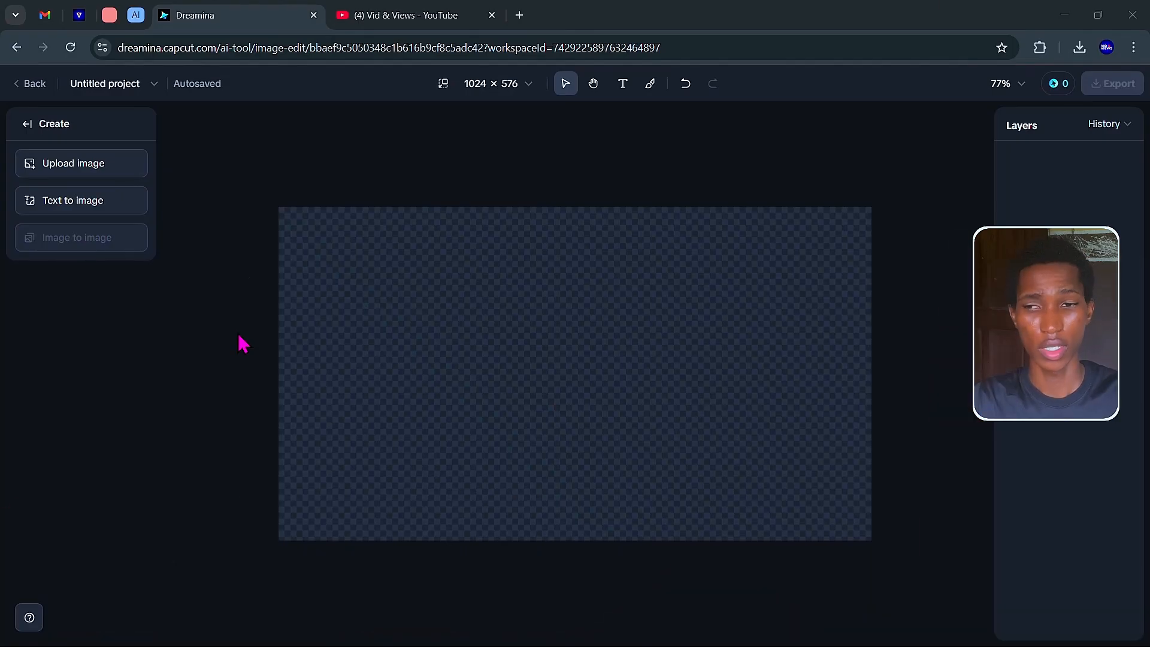
Upload the podcast thumbnail onto a new 1024×576 canvas, briefly checking the YouTube tab.
click(105, 172)
double_click(378, 157)
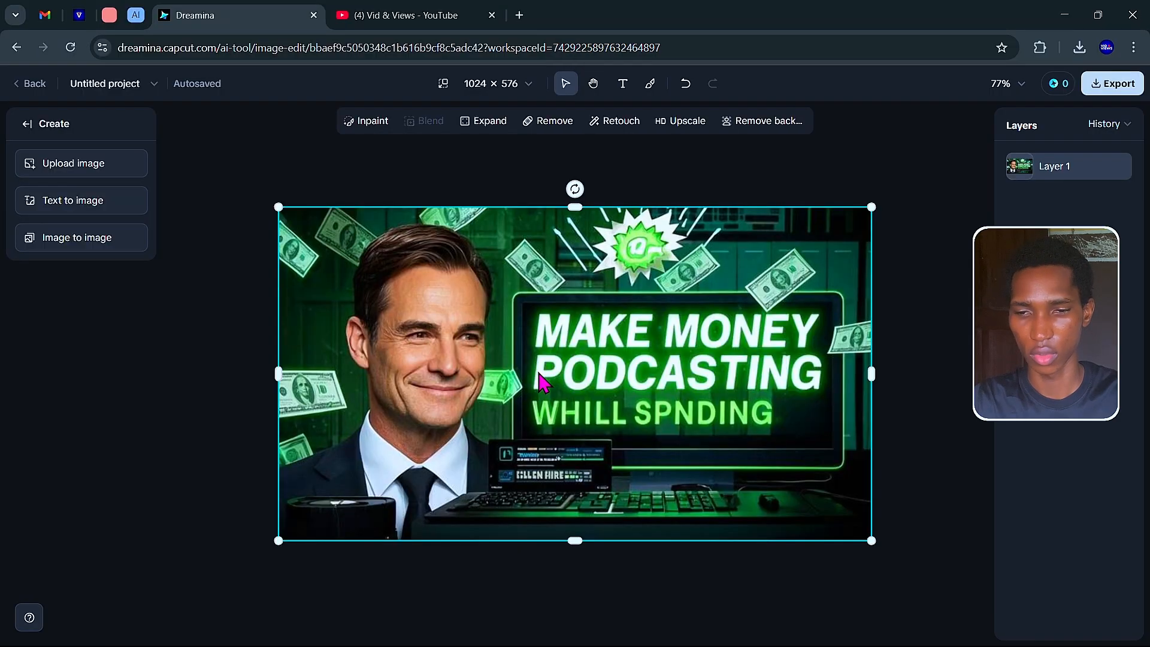
click(406, 18)
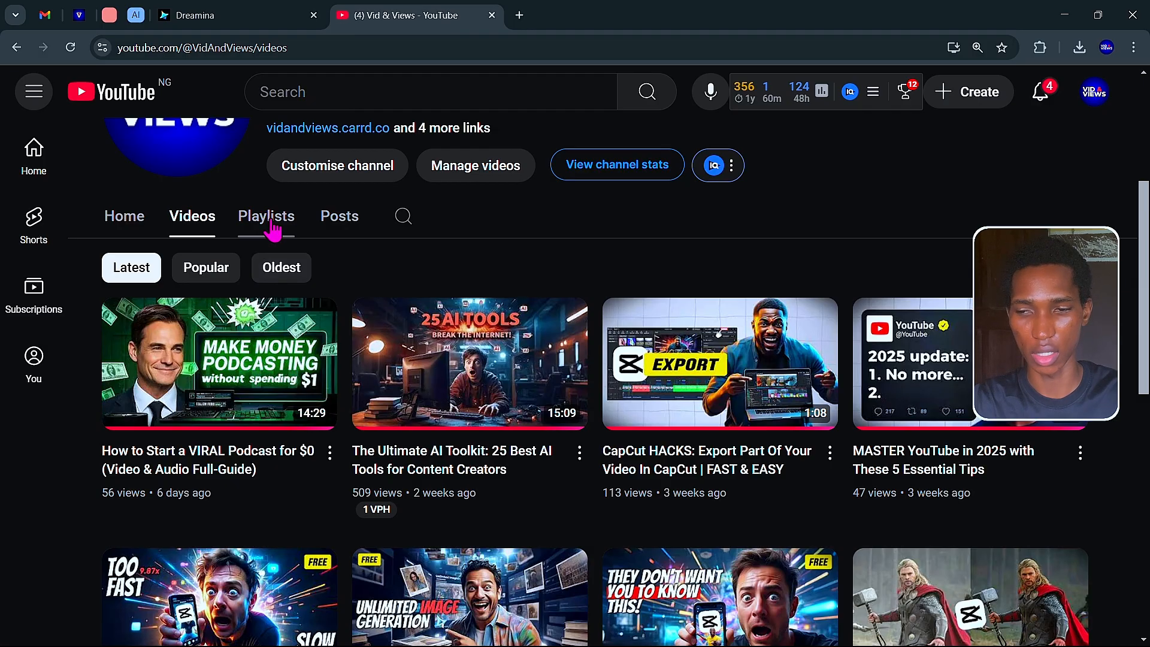
click(269, 15)
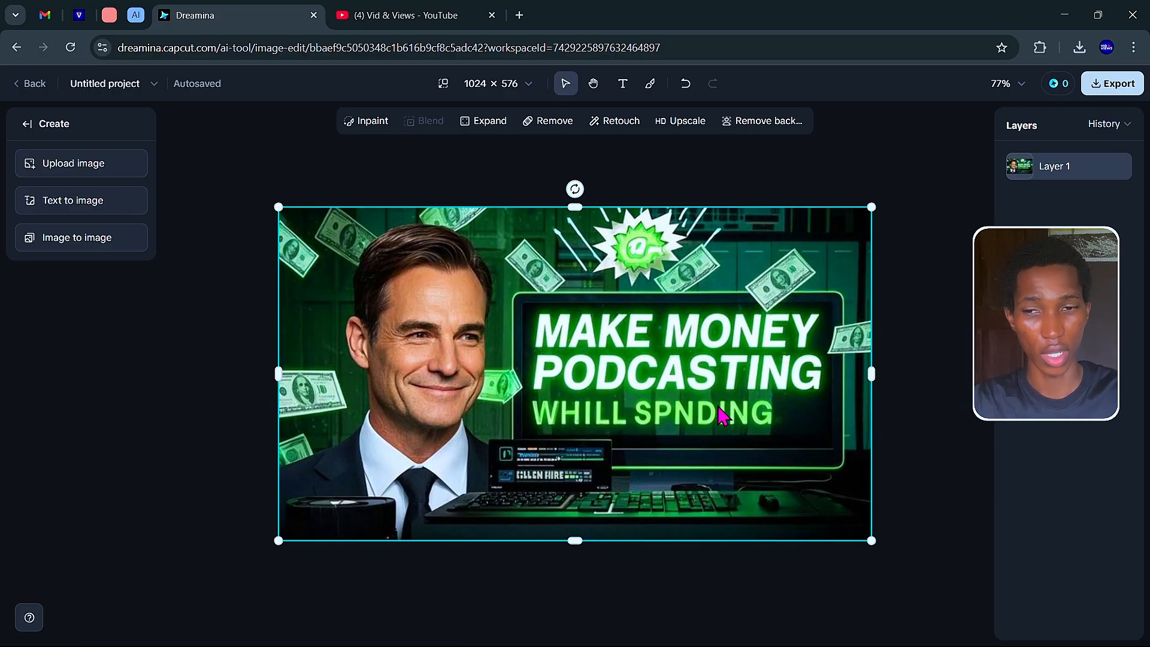
Mask the misspelled WHILL SPNDING line and inpaint it with the prompt "WITHOUT SPENDING".
click(372, 125)
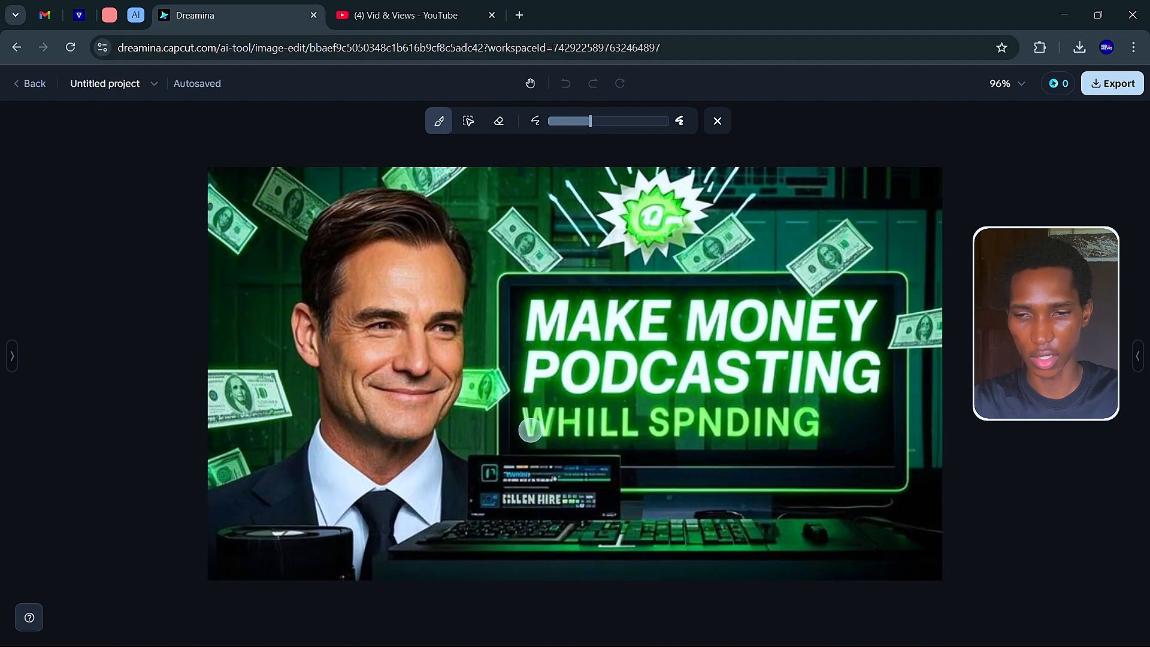
mouse_move(530, 413)
mouse_down()
mouse_move(580, 433)
mouse_move(799, 430)
mouse_move(809, 413)
mouse_move(535, 417)
mouse_move(820, 407)
mouse_up()
click(442, 599)
text(text ")
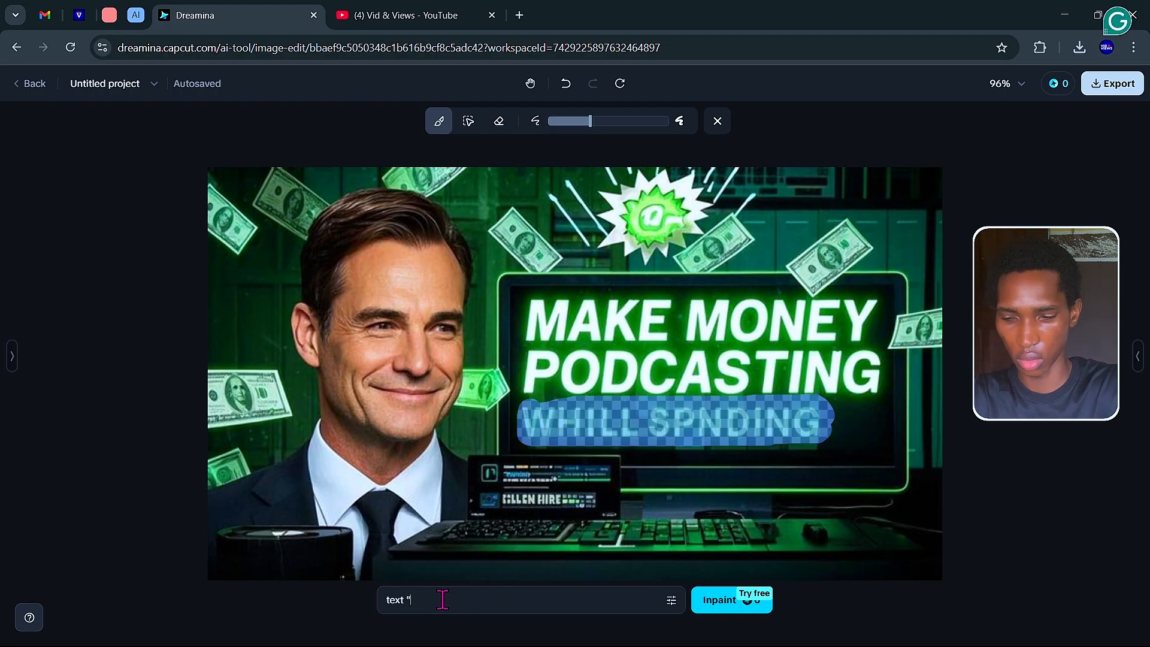
text(WITHOUT SOE)
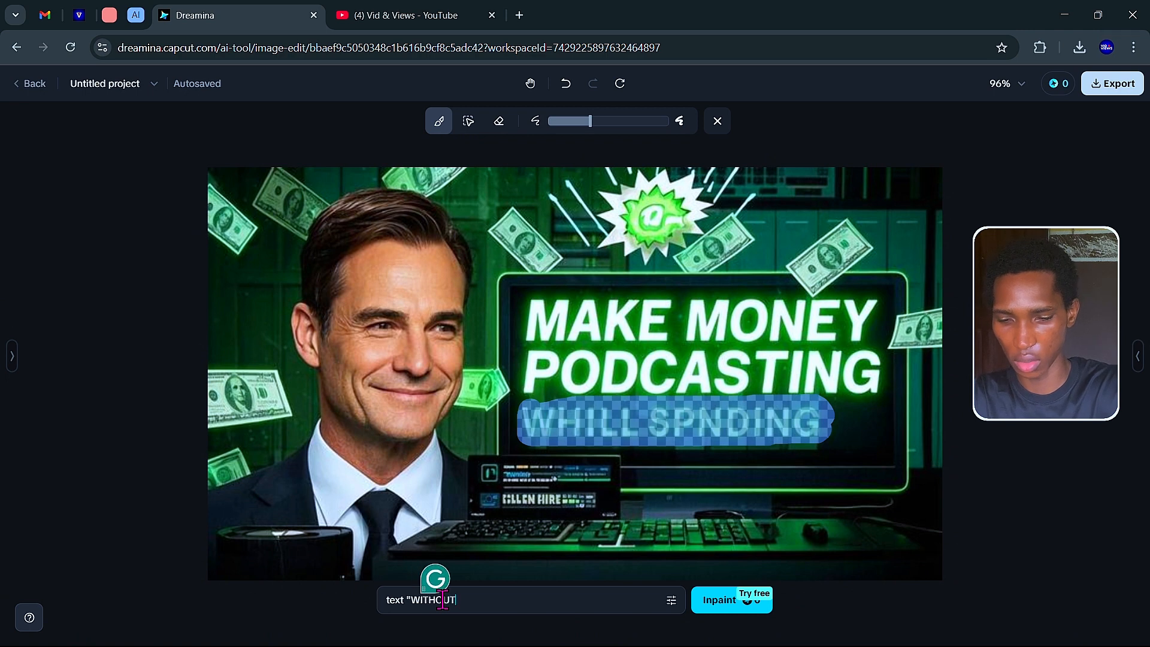
key(BackSpace)
key(BackSpace)
text(PENDING)
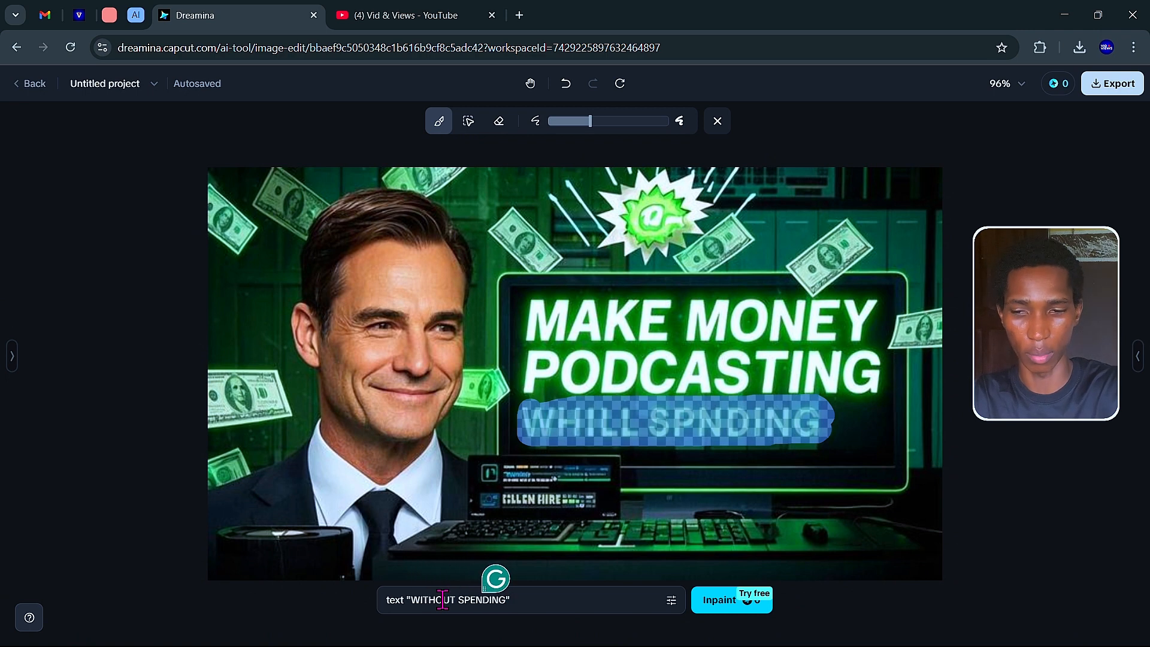
click(725, 600)
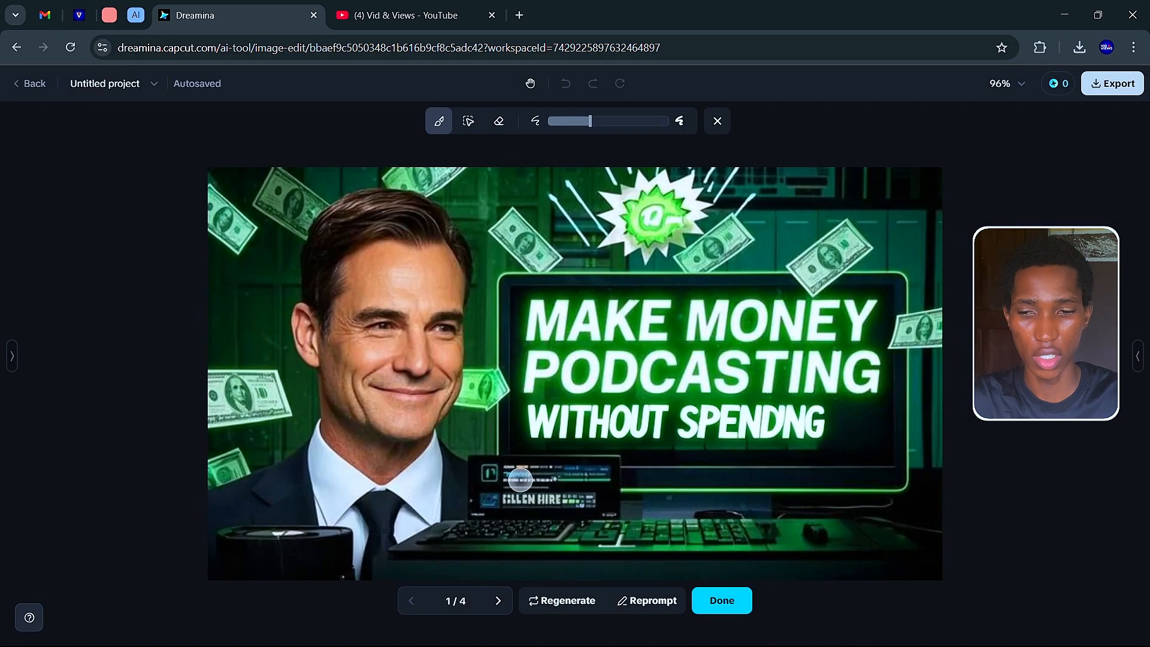
Compare the four variants and apply the fourth to the canvas.
click(498, 601)
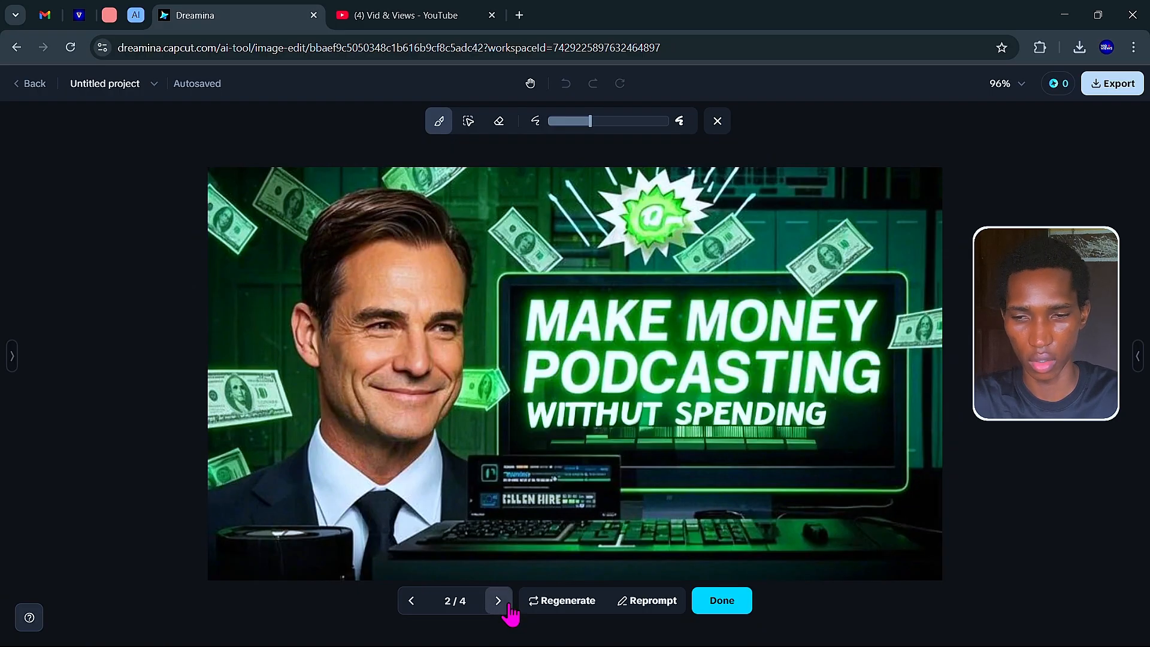
click(498, 601)
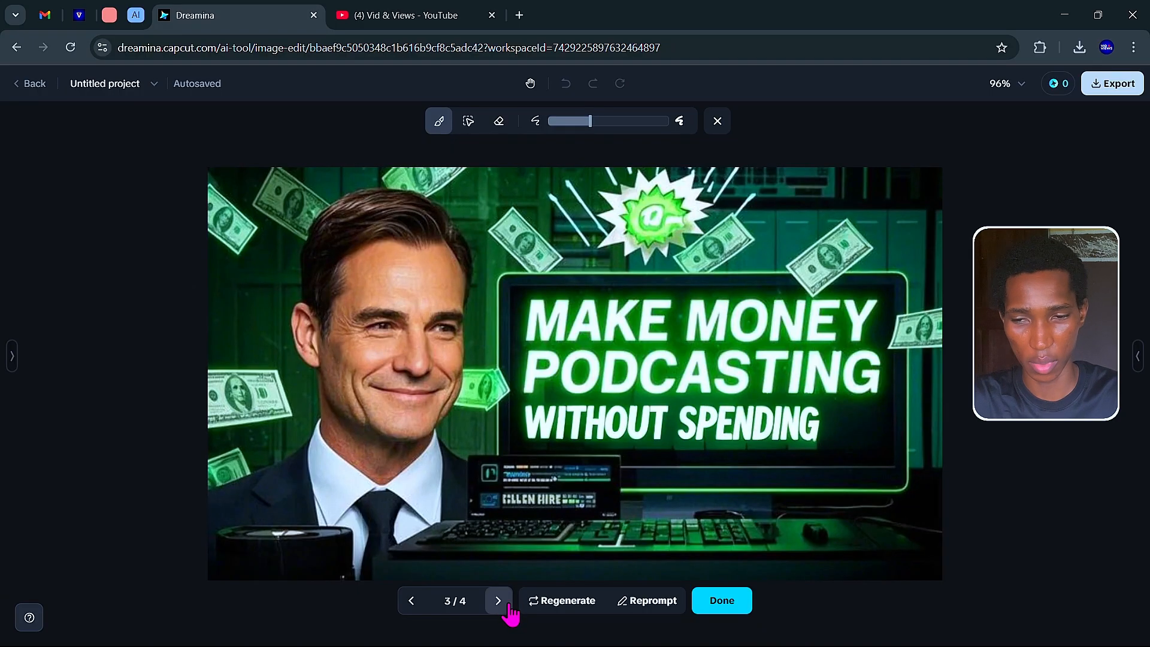
click(498, 601)
click(412, 600)
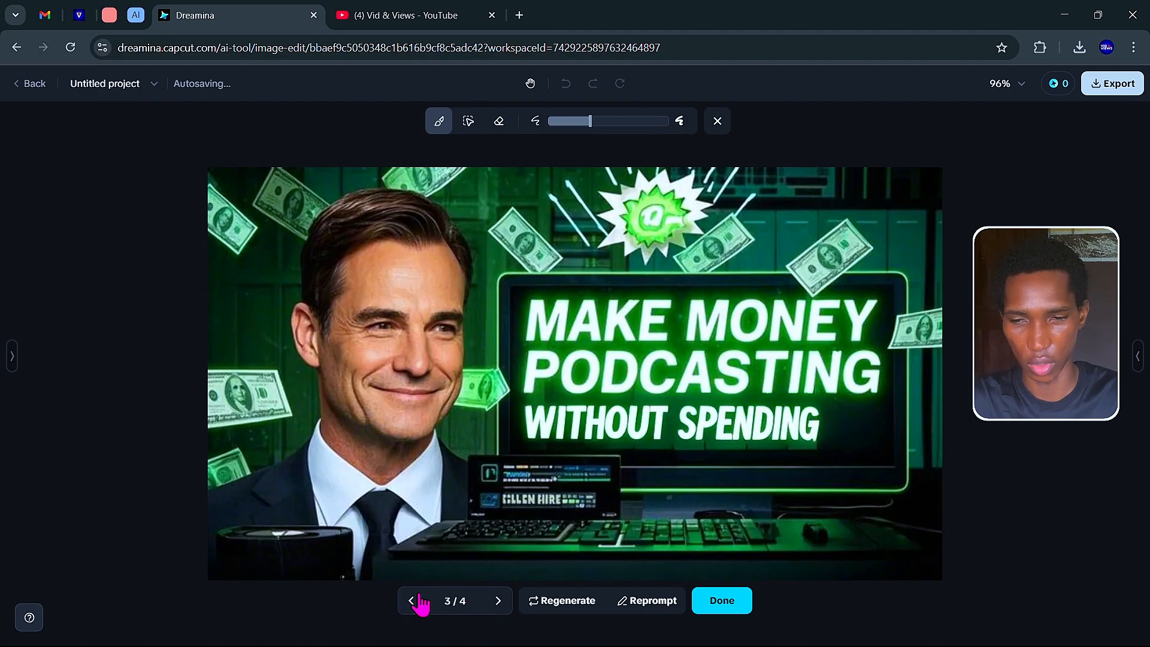
click(498, 600)
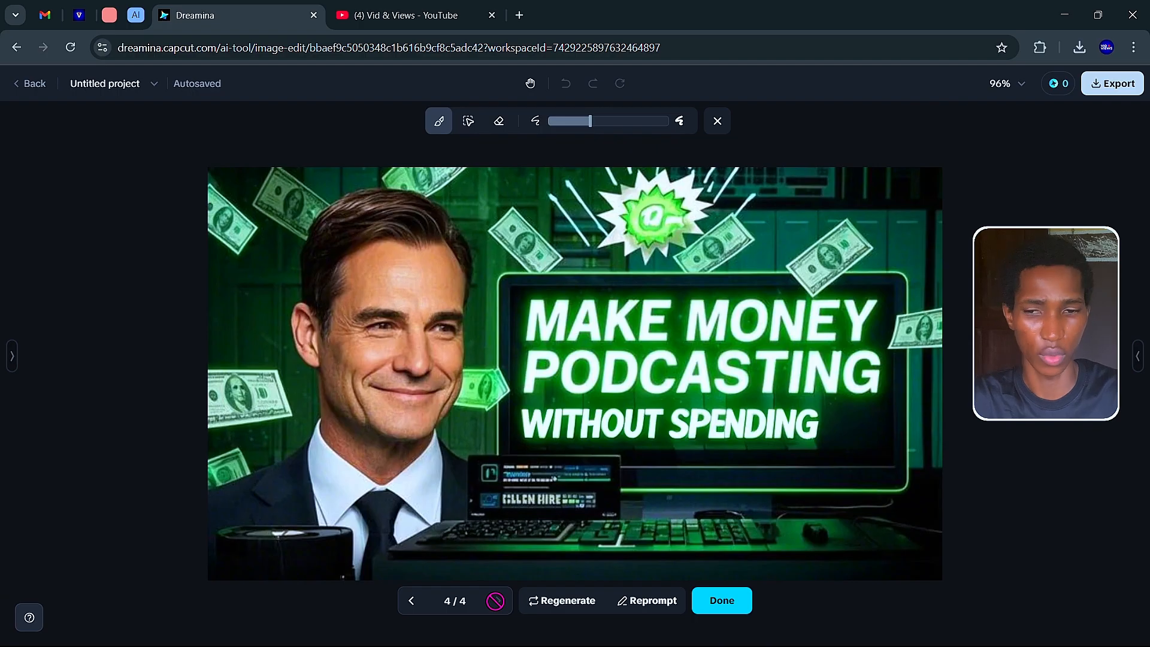
click(718, 608)
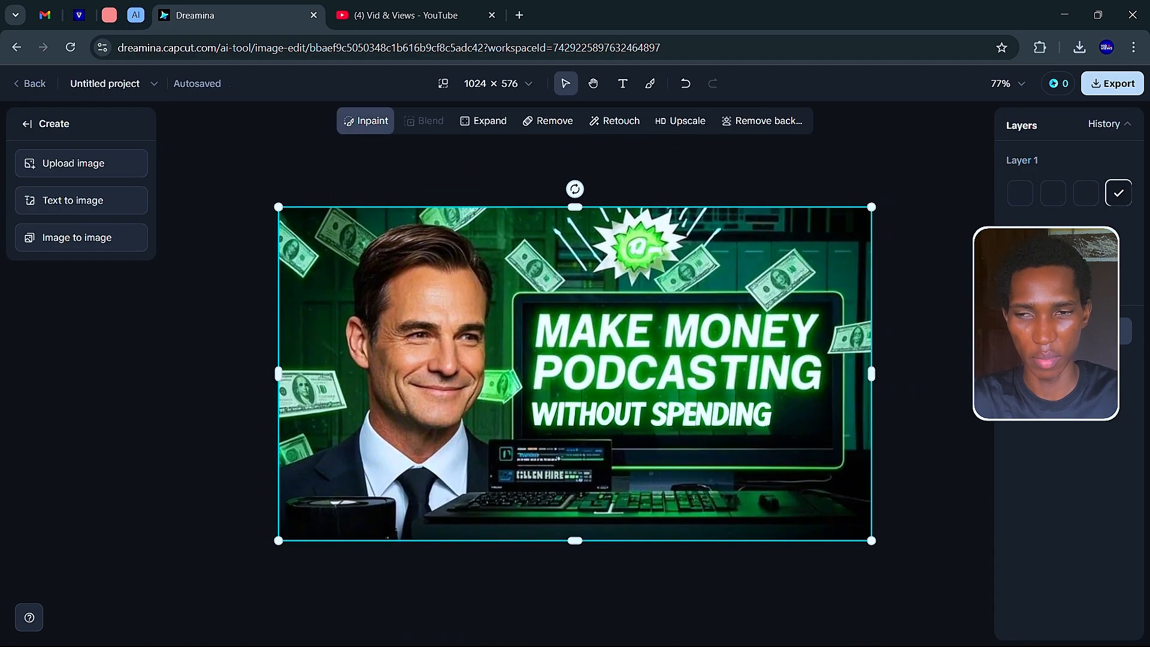
Inpaint the empty area after SPENDING with a prompt to generate '$1'.
click(365, 121)
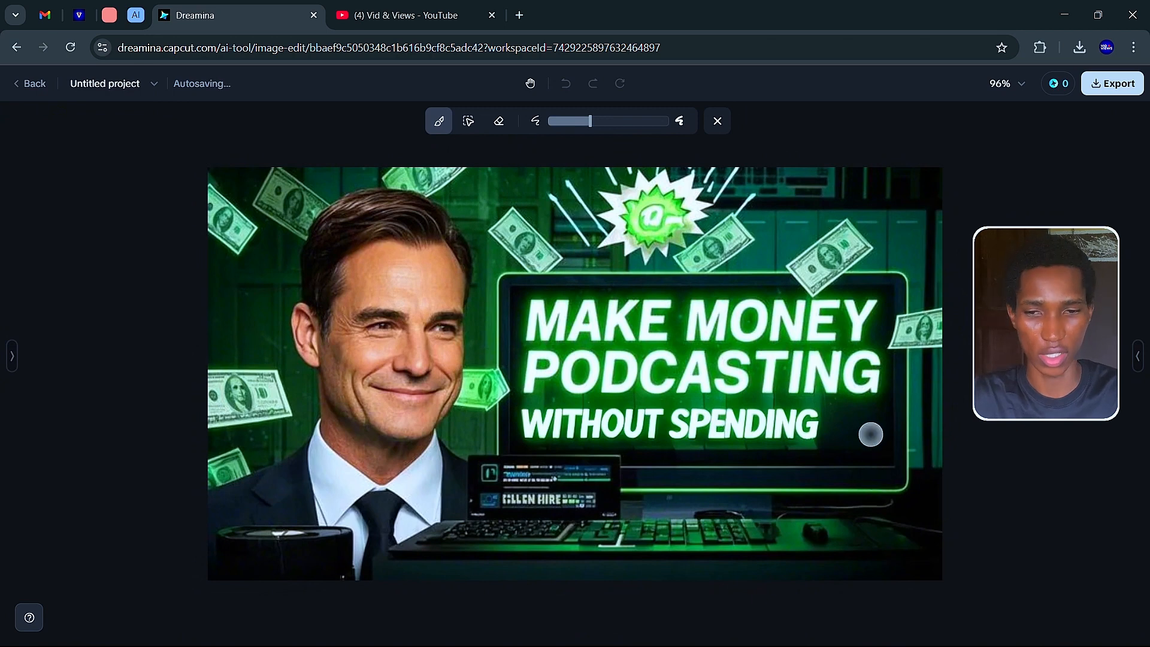
mouse_move(883, 412)
mouse_down()
mouse_move(834, 412)
mouse_move(833, 446)
mouse_move(870, 446)
mouse_move(874, 423)
mouse_move(834, 428)
mouse_move(863, 423)
mouse_up()
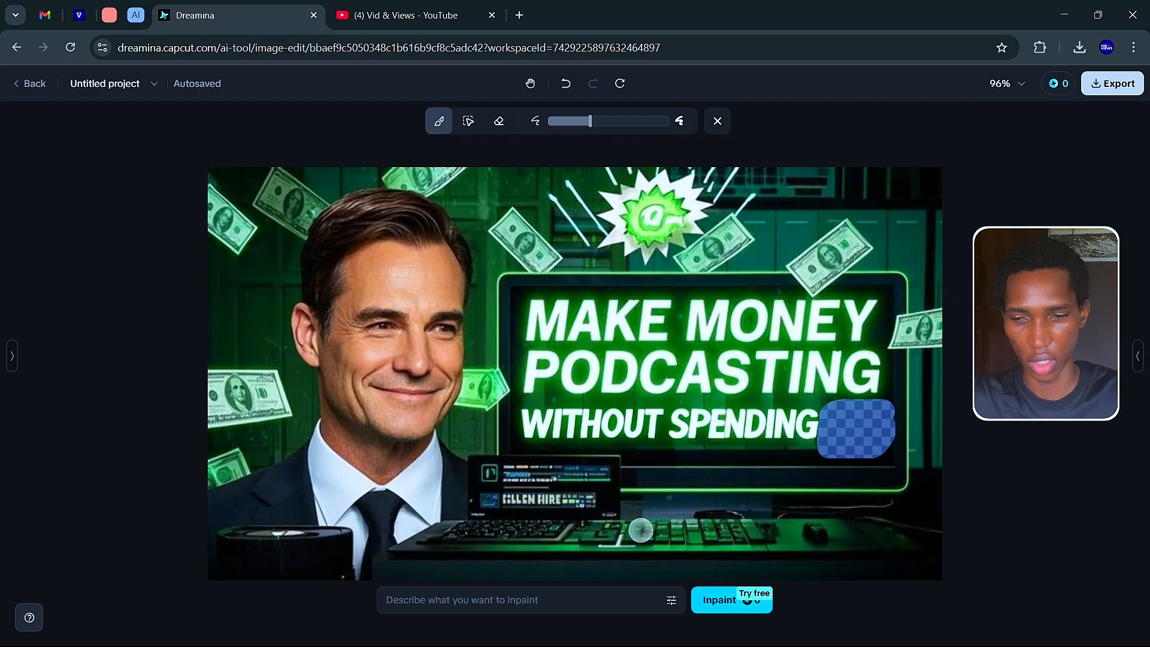
click(551, 594)
text(te)
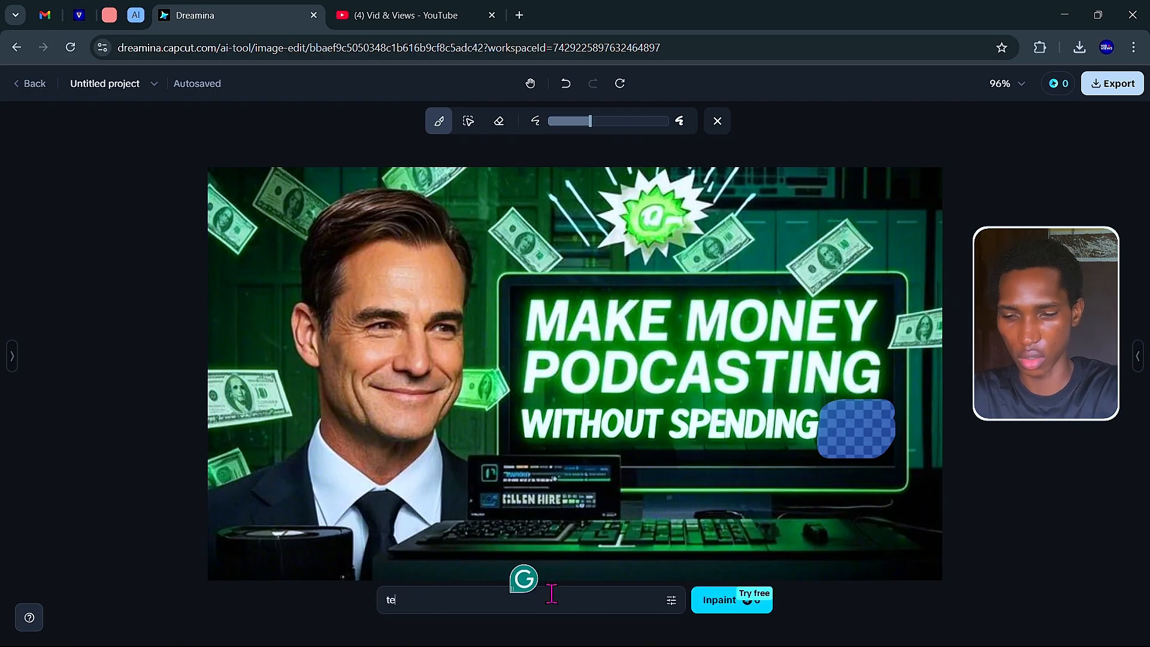
text(xt "$1)
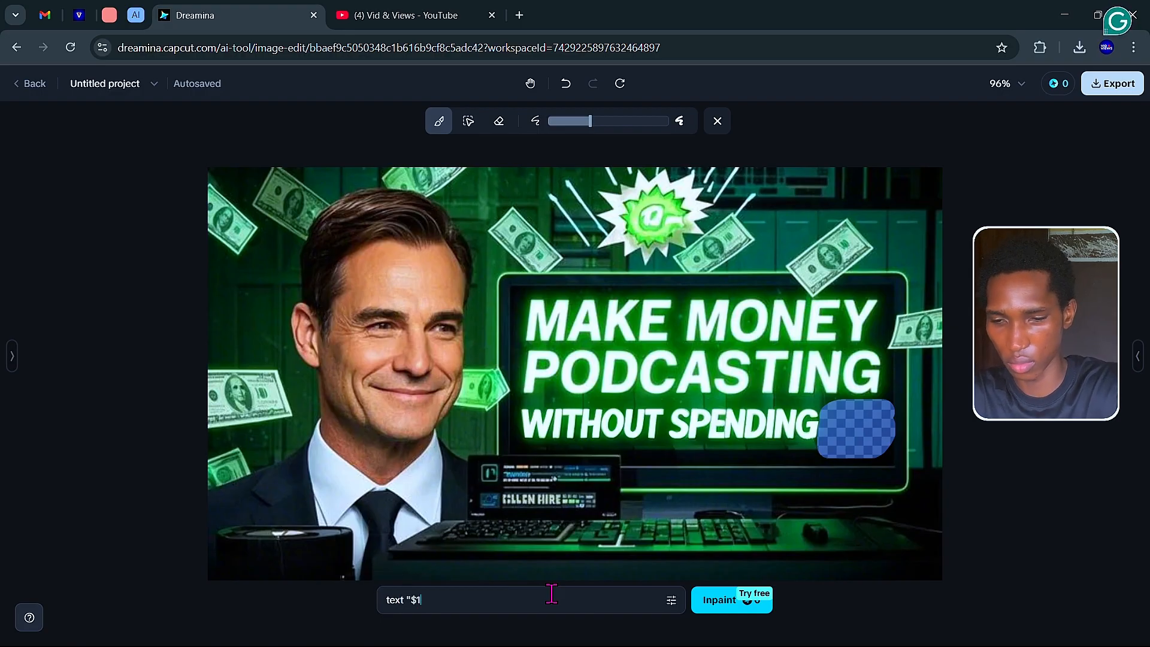
click(730, 606)
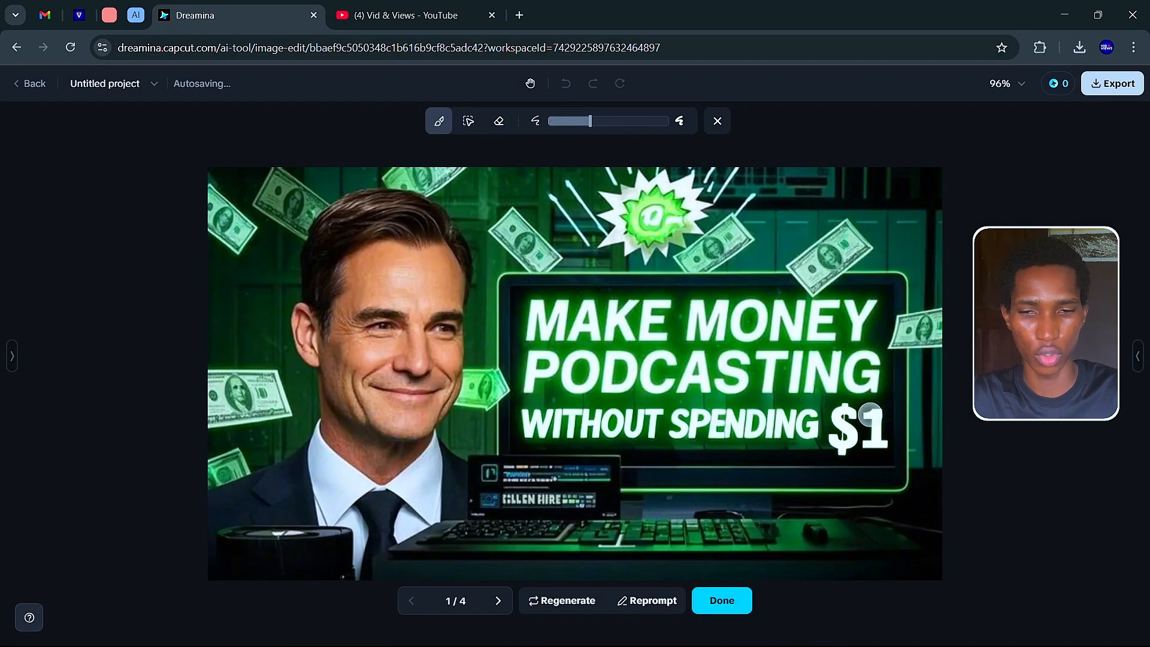
Compare the four $1 variants and keep the second one.
click(498, 601)
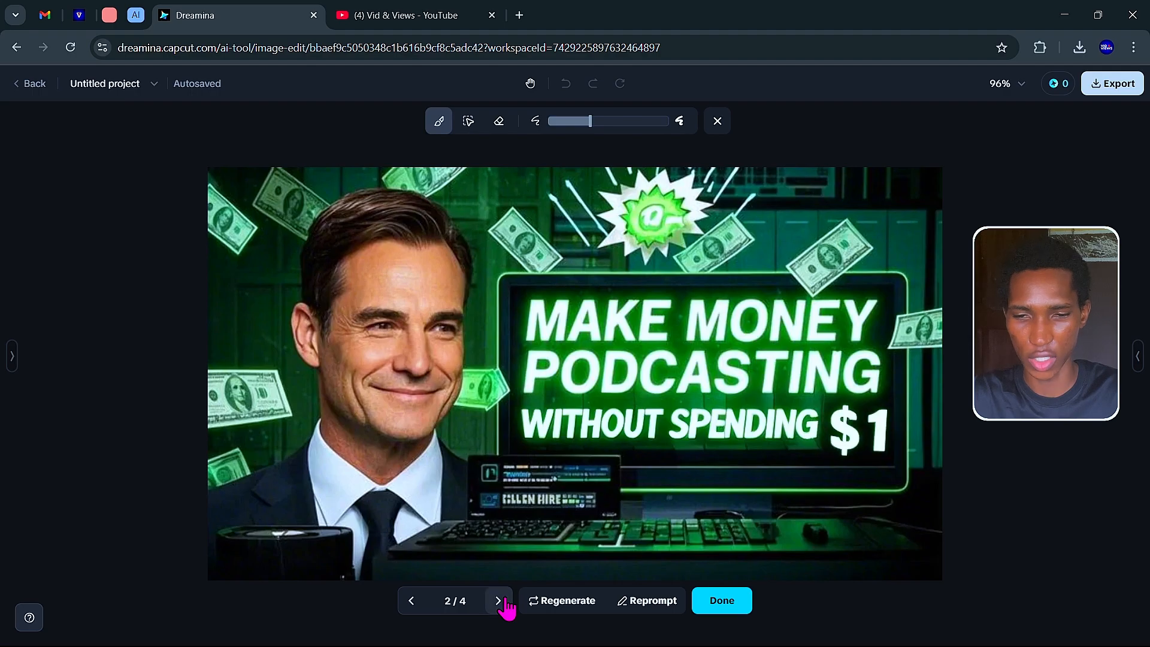
click(499, 601)
click(498, 600)
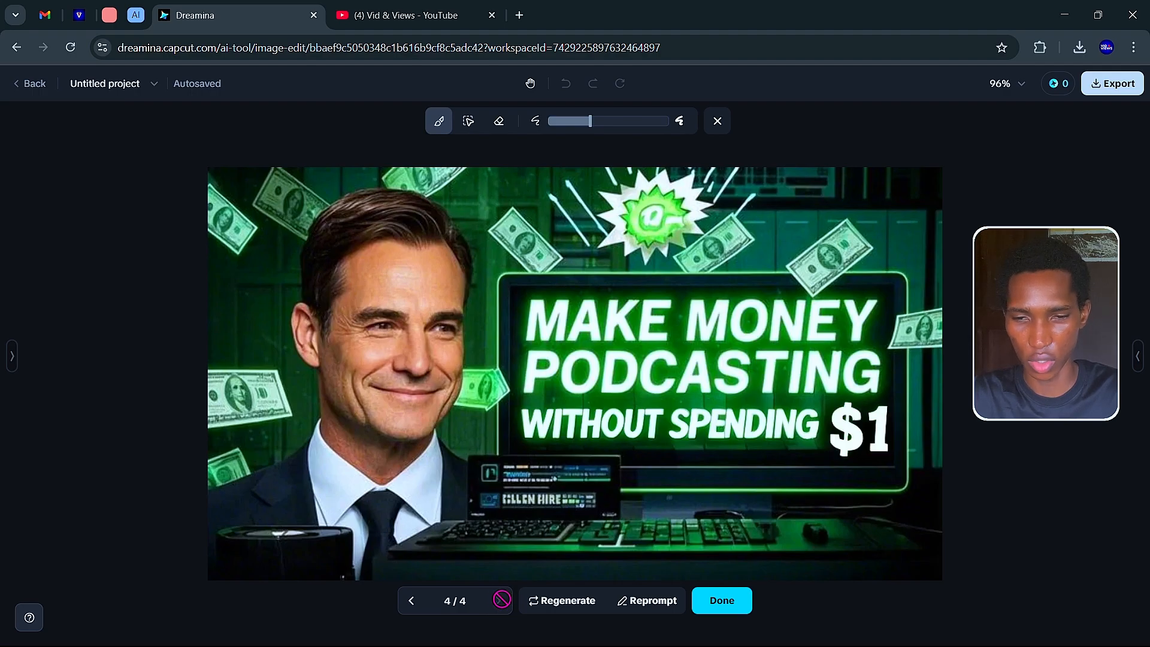
click(413, 602)
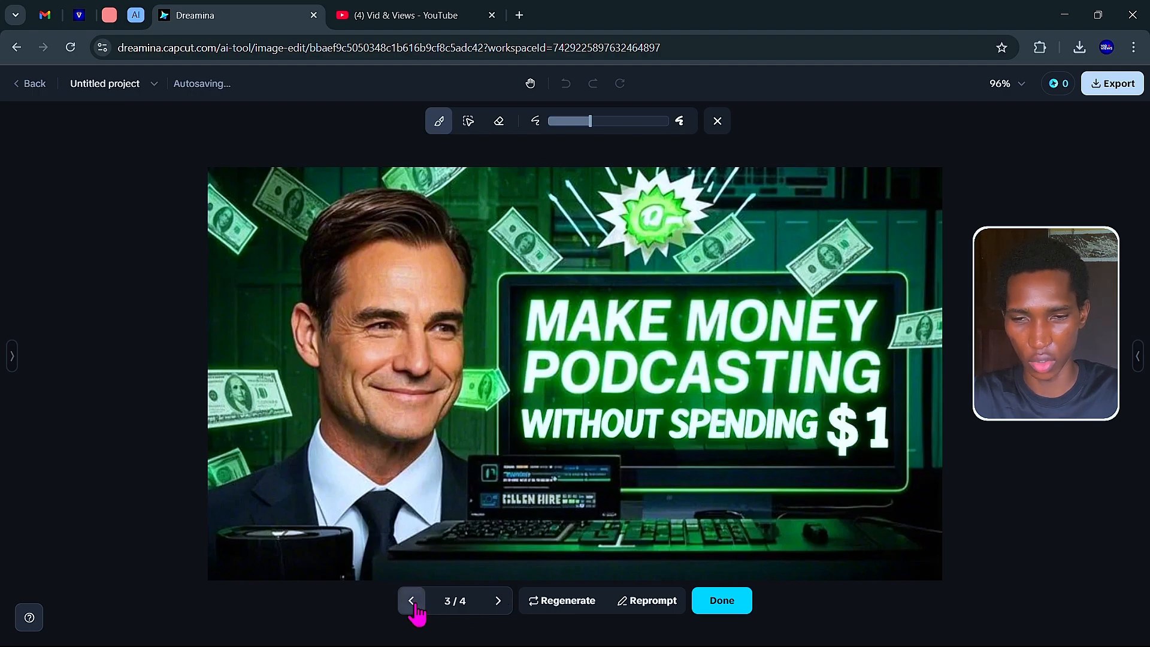
click(414, 603)
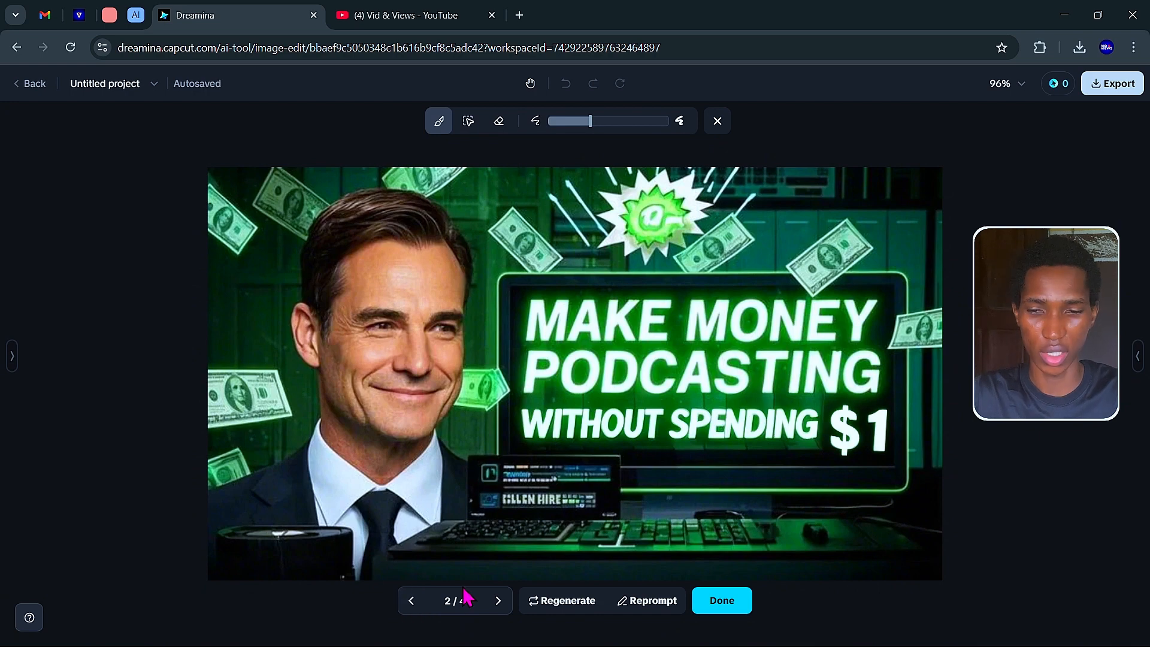
click(739, 604)
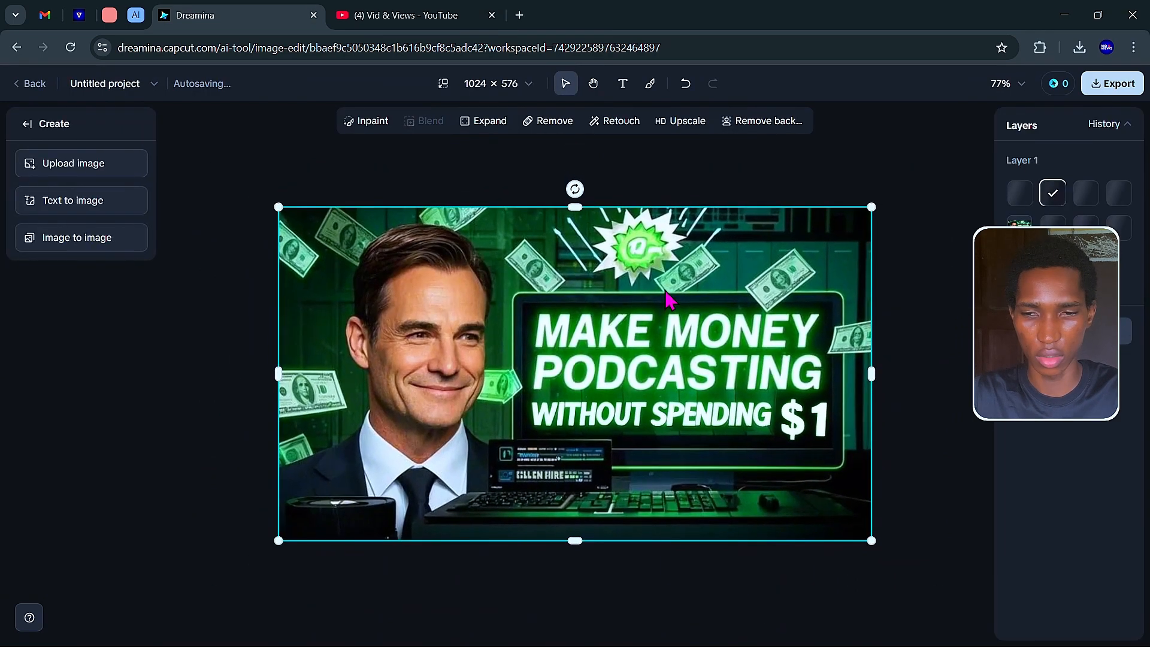
Save the finished thumbnail as a PNG and open the downloaded file.
right_click(665, 294)
click(741, 398)
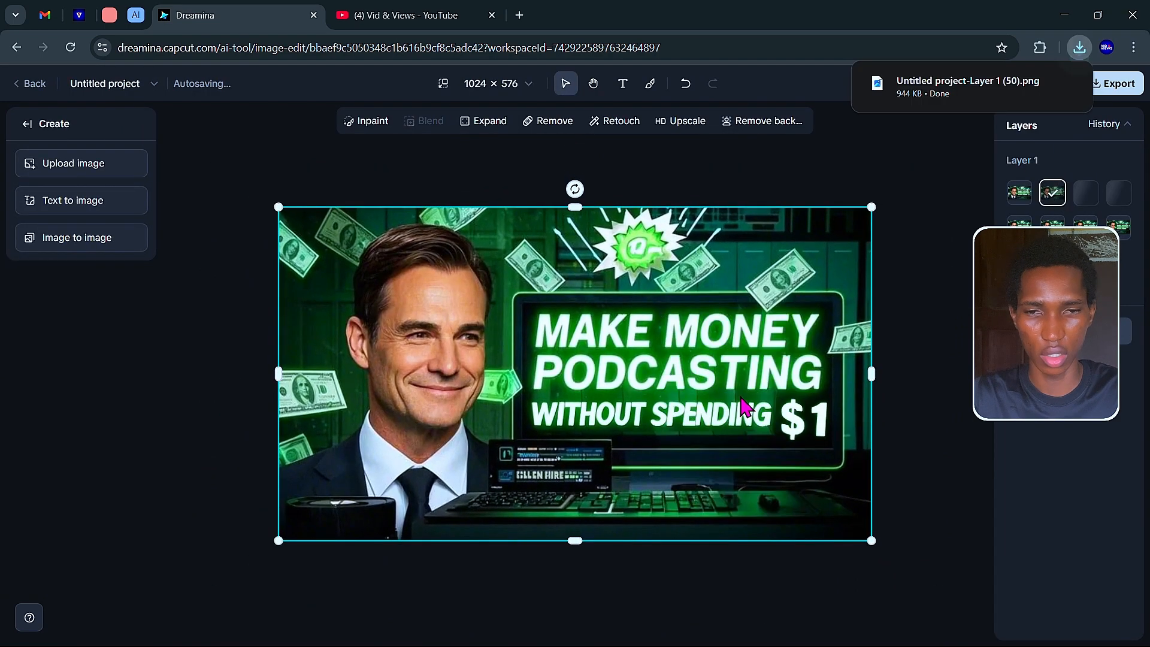
click(978, 91)
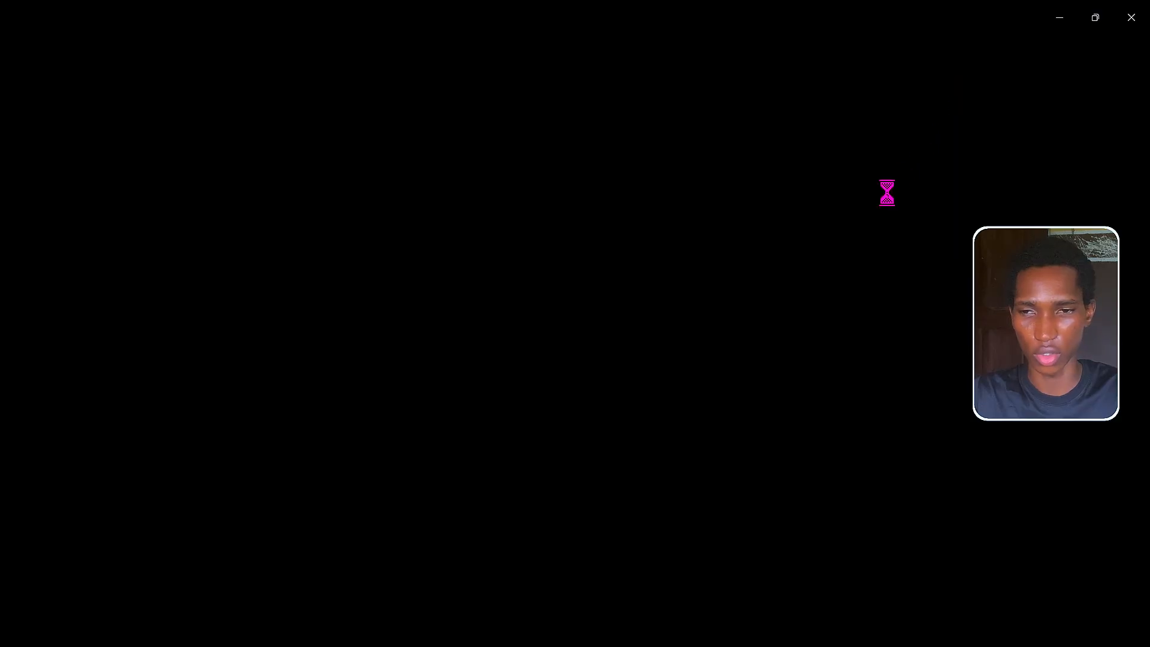